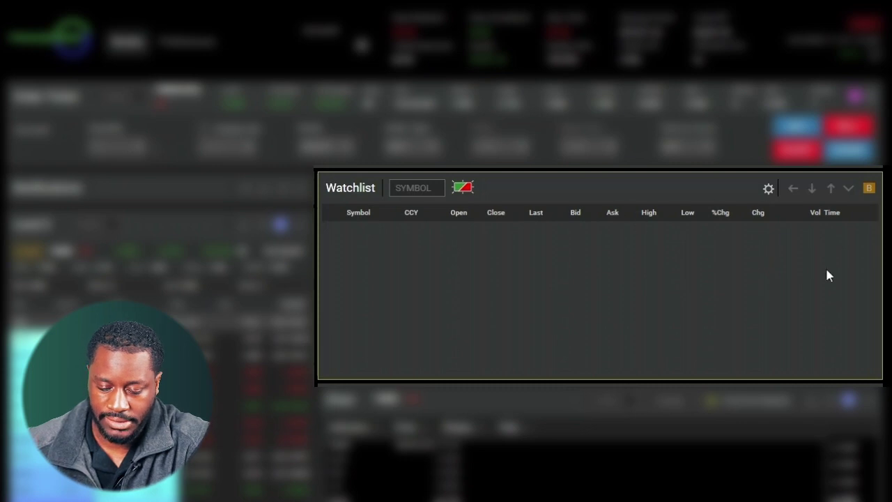
# Add the symbols AAPL, TSLA and META to the empty watchlist.
pyautogui.click(427, 188)
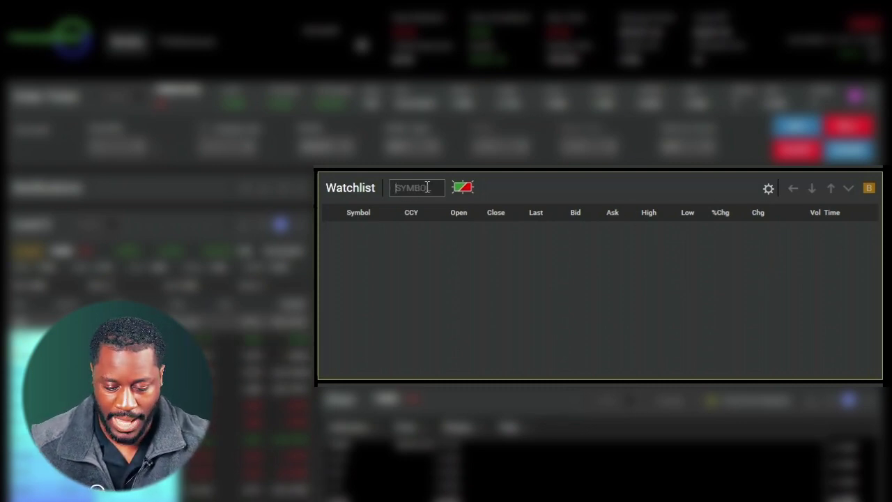
pyautogui.write('AAPL')
pyautogui.press('Return')
pyautogui.write('TSLA')
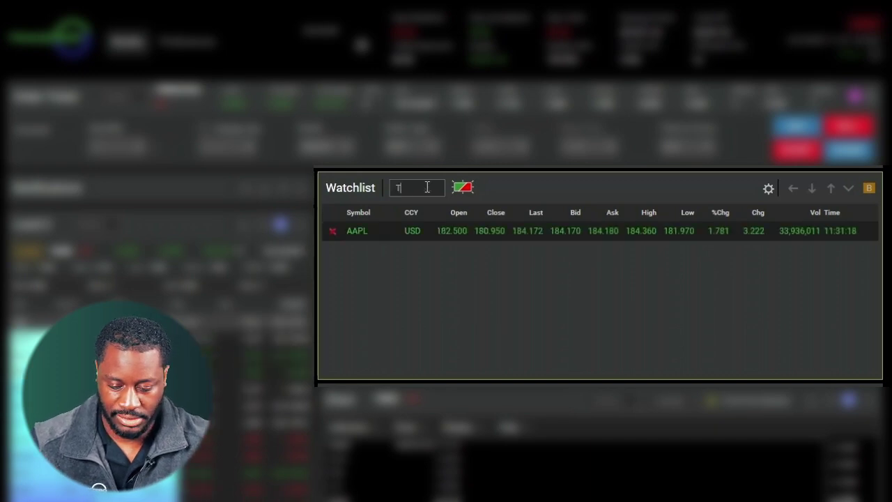
pyautogui.press('Return')
pyautogui.write('META')
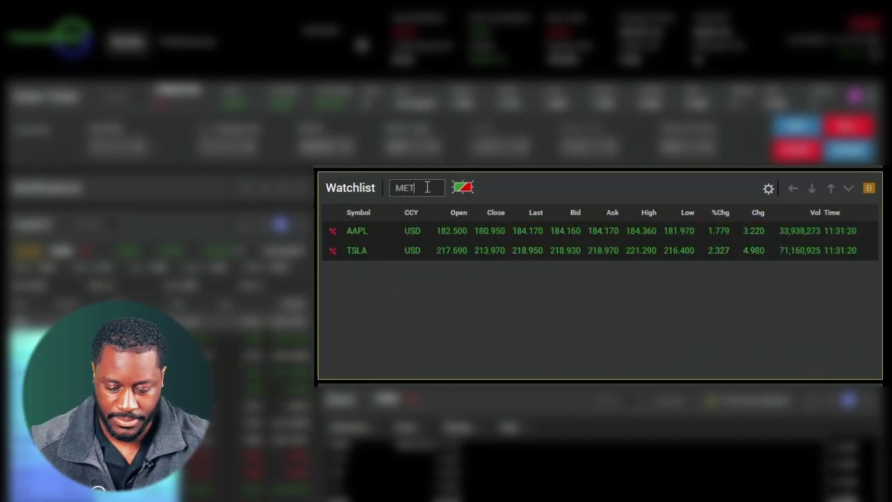
pyautogui.press('Return')
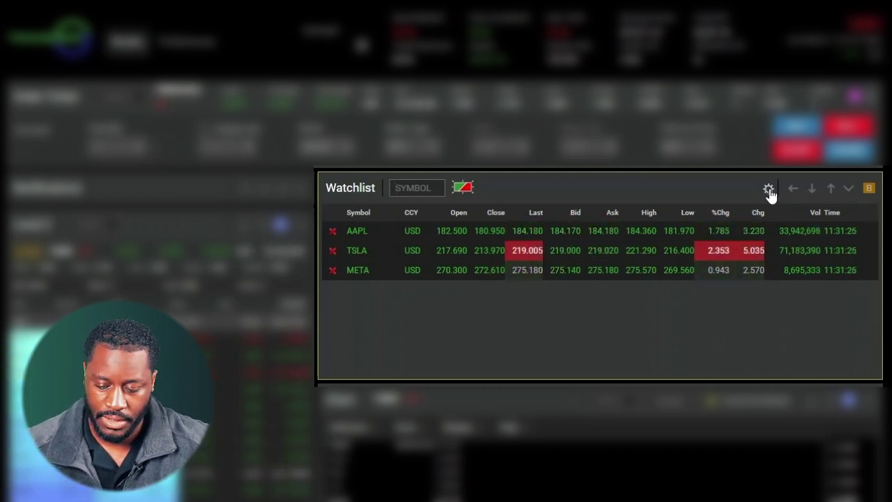
# Save the current watchlist under the name TECH and check it among the saved watch lists.
pyautogui.click(768, 190)
pyautogui.click(732, 239)
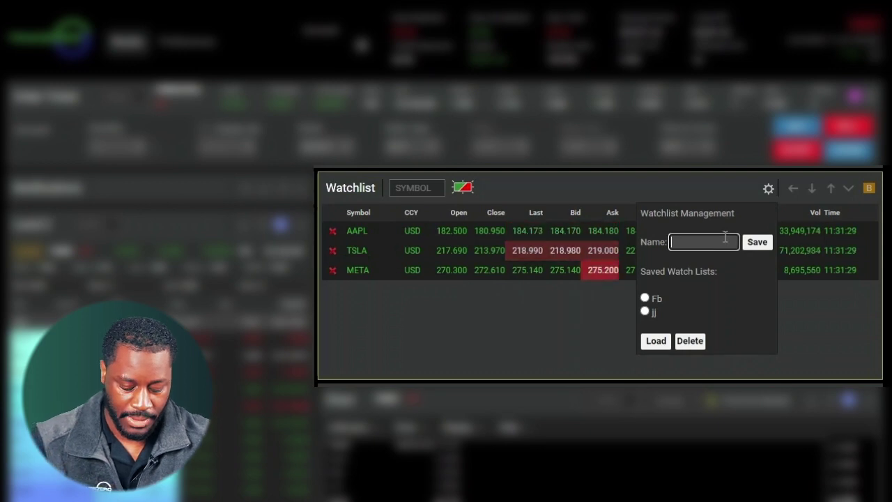
pyautogui.write('TECH')
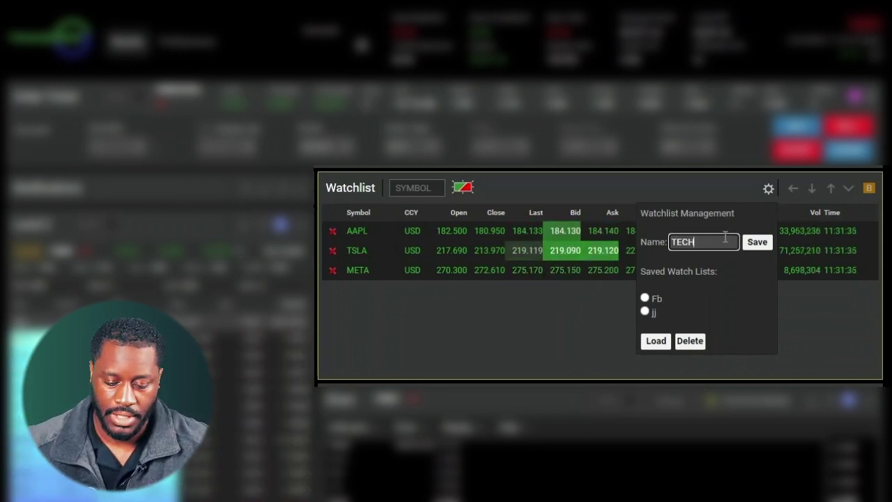
pyautogui.press('Return')
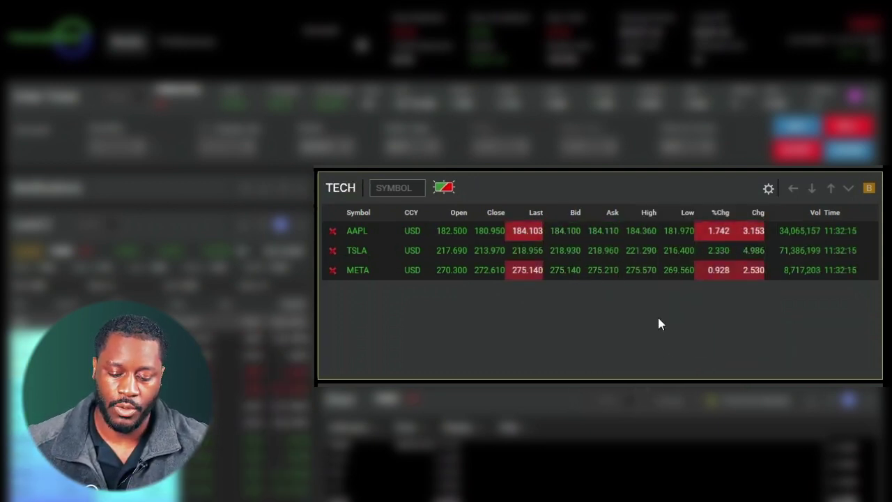
pyautogui.click(768, 189)
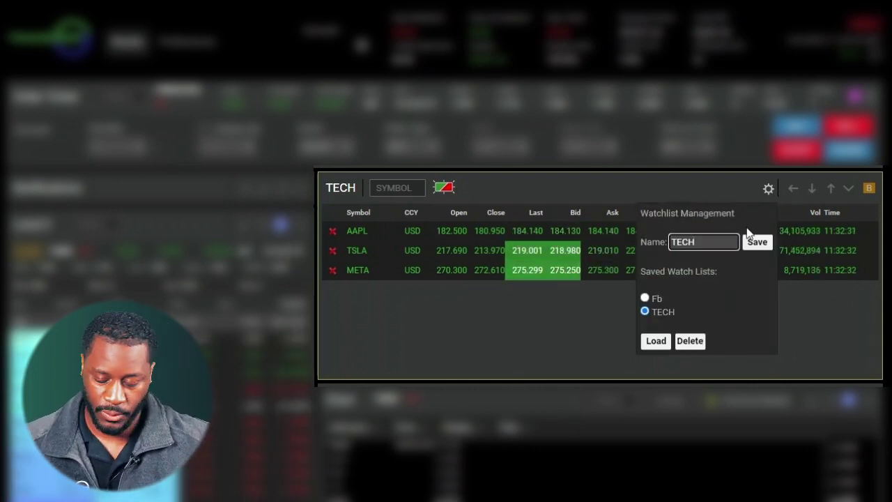
pyautogui.click(766, 191)
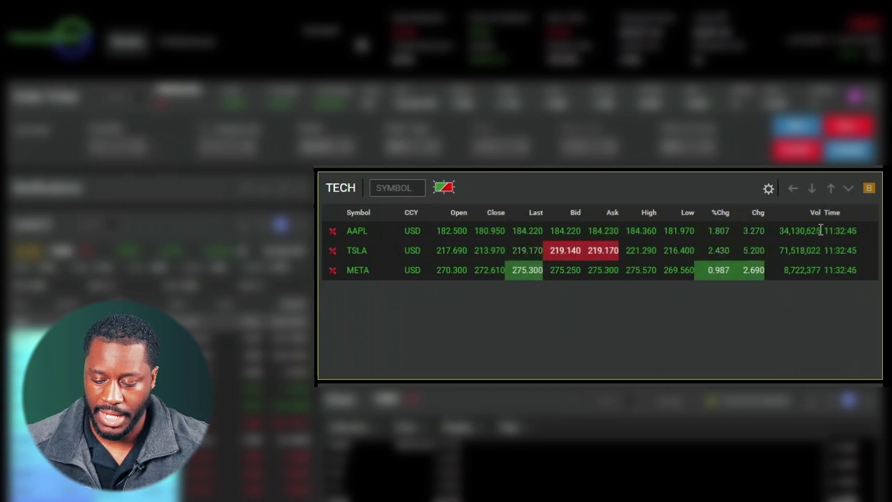
# Link the TECH watchlist to Group A and load AAPL, followed by TSLA, into the linked Level 2 and chart.
pyautogui.click(868, 191)
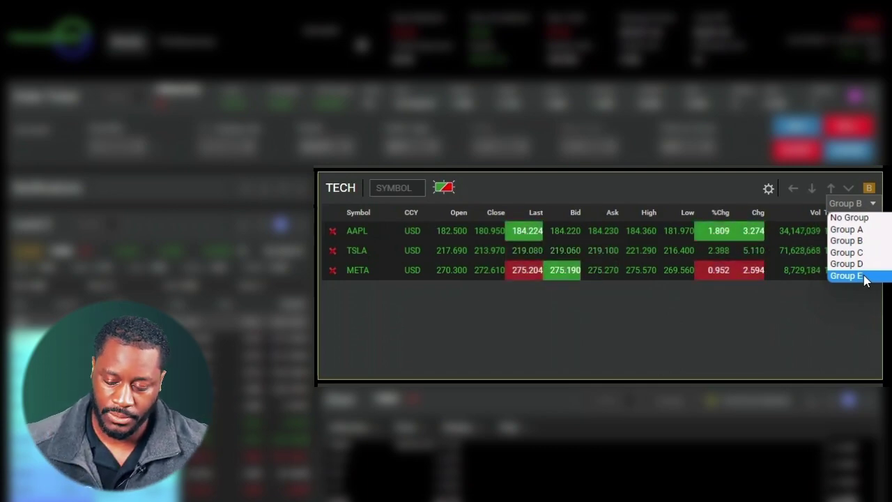
pyautogui.click(882, 232)
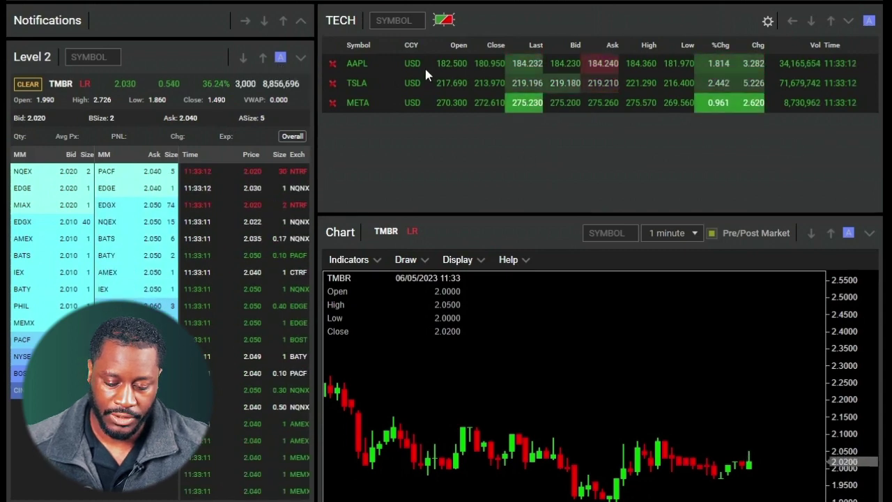
pyautogui.click(364, 63)
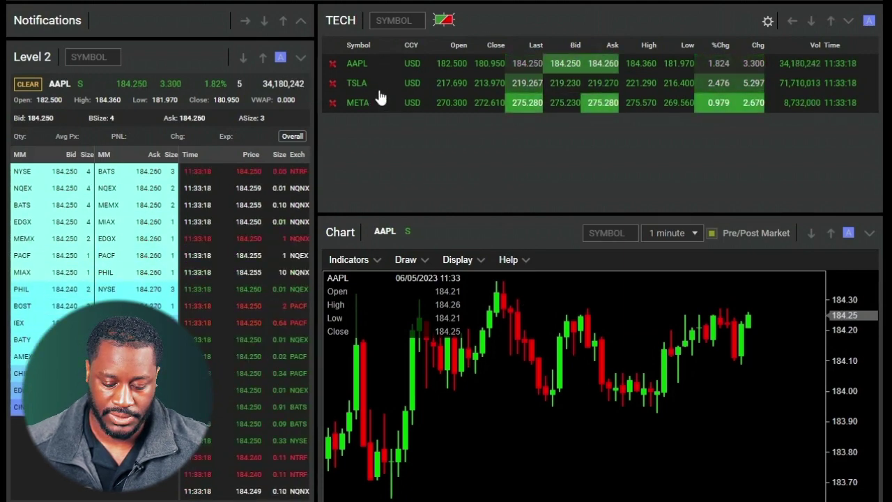
pyautogui.click(359, 84)
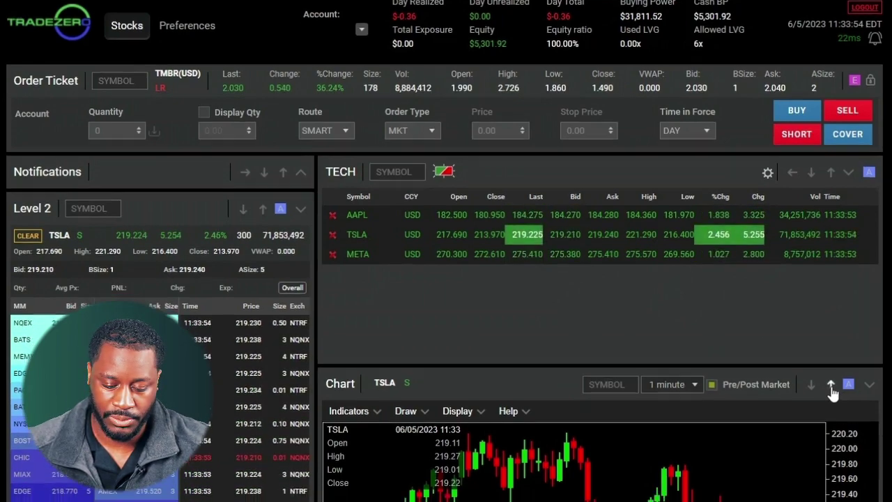
# Move the TSLA chart above the TECH watchlist and read the chart's help topic on Menus.
pyautogui.click(830, 388)
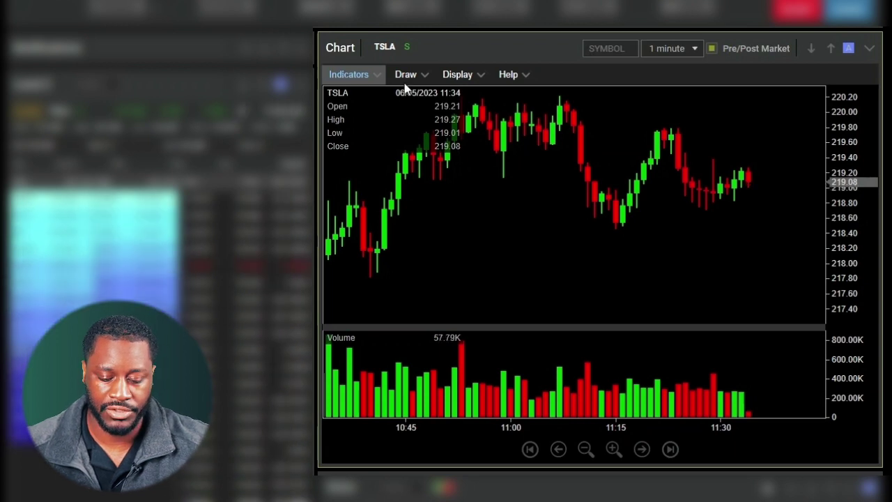
pyautogui.click(513, 76)
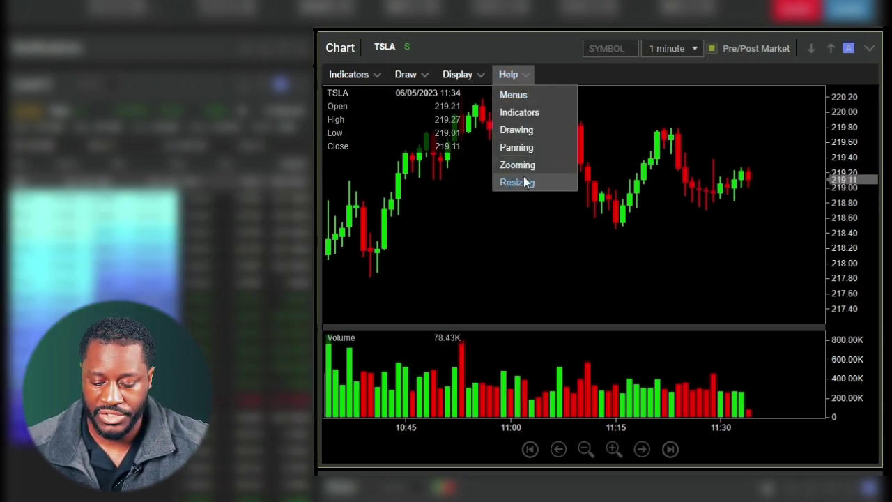
pyautogui.click(514, 95)
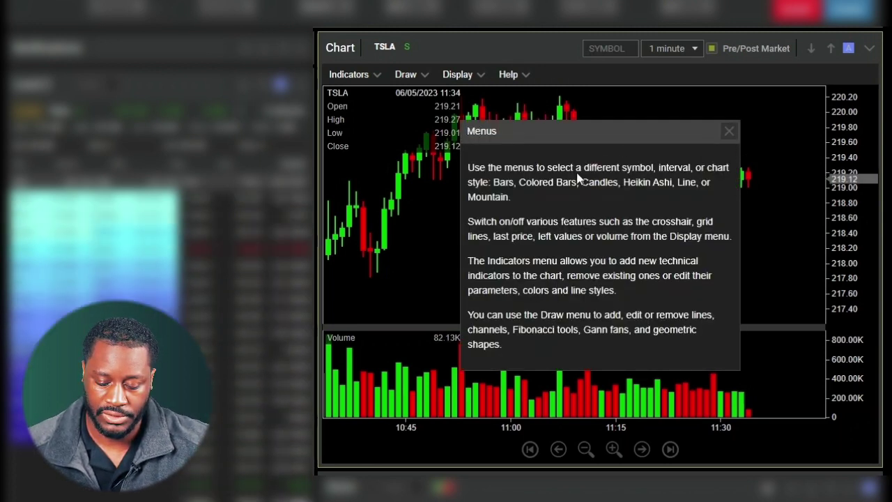
pyautogui.press('Escape')
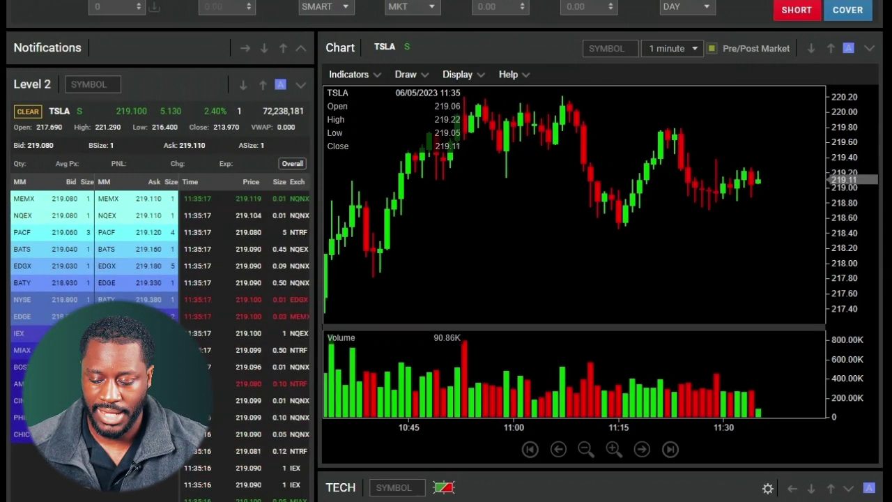
# Expand the collapsed chart below the Portfolio and load the symbol AAPL in it.
pyautogui.scroll(-10, 446, 250)
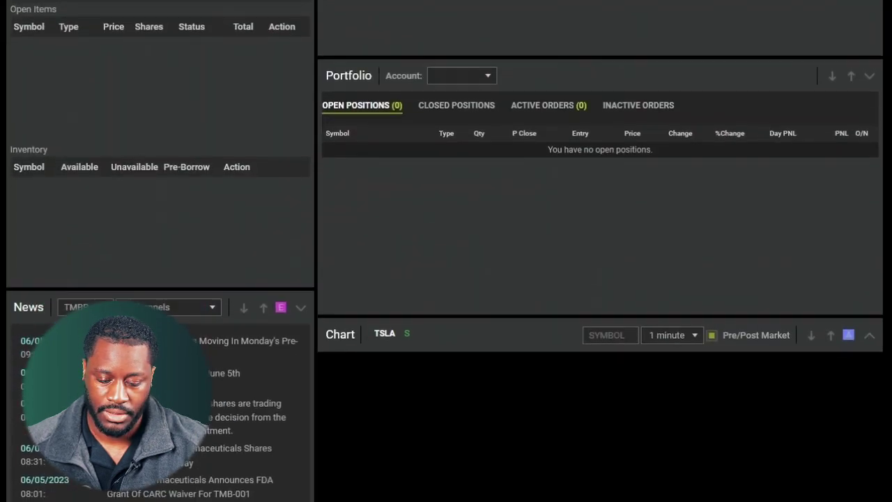
pyautogui.scroll(-5, 411, 36)
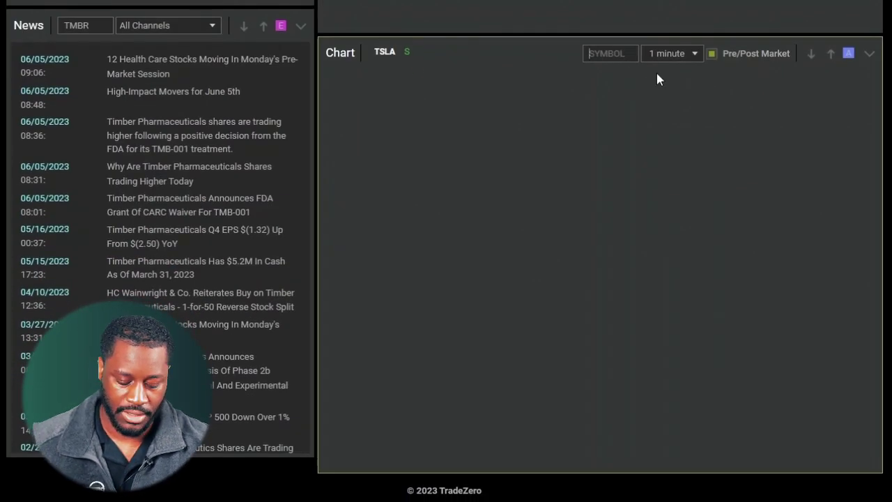
pyautogui.write('AAPL4')
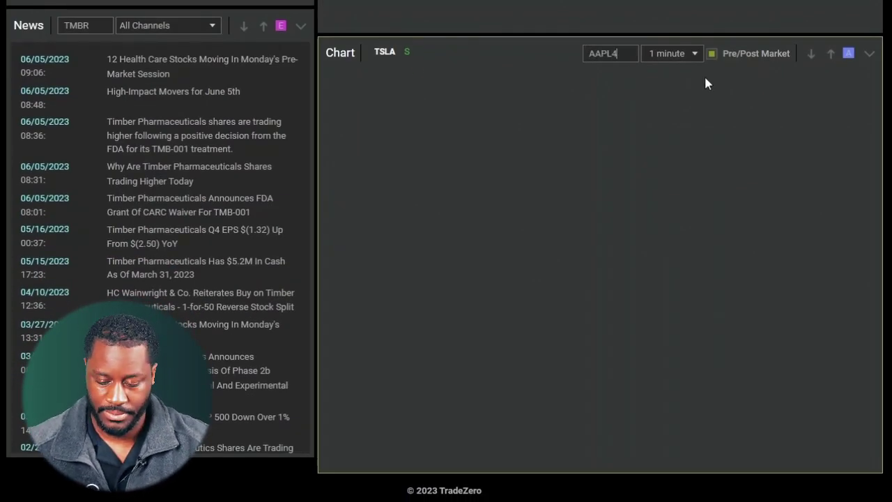
pyautogui.click(705, 82)
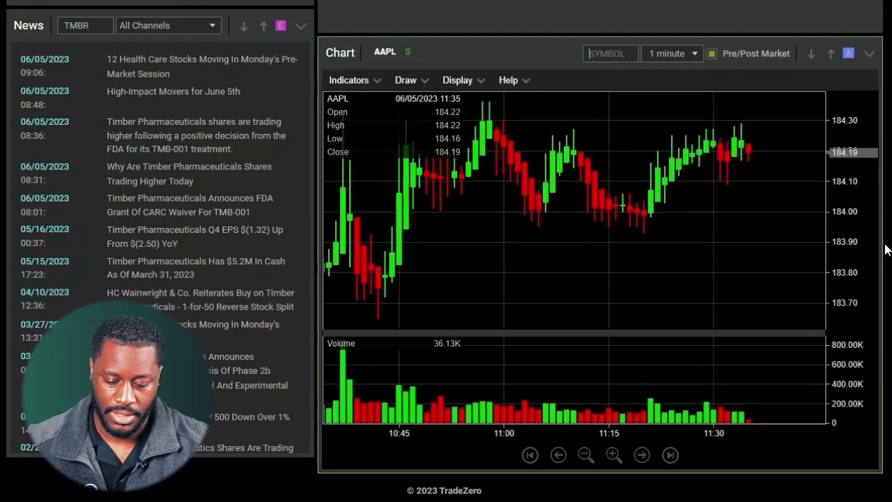
# Add a Simple Moving Average indicator with a time period of 26 to the AAPL chart above the TECH watchlist.
pyautogui.scroll(11, 884, 157)
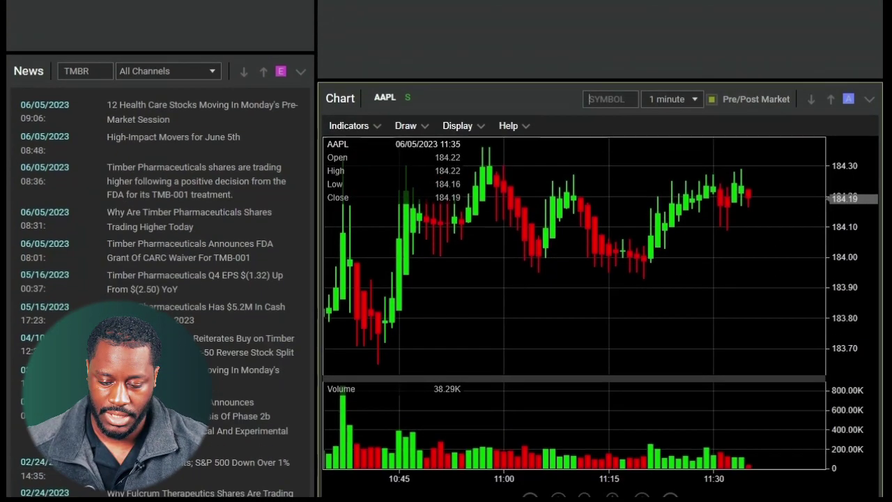
pyautogui.scroll(3, 682, 209)
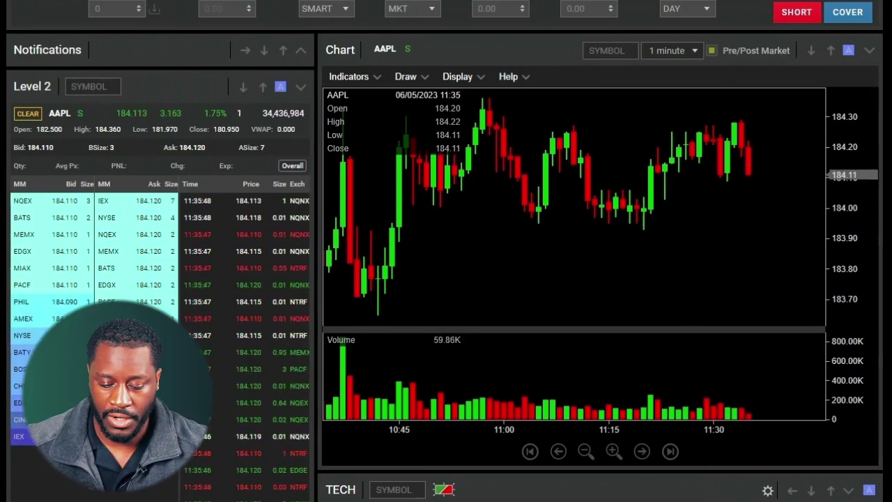
pyautogui.click(378, 79)
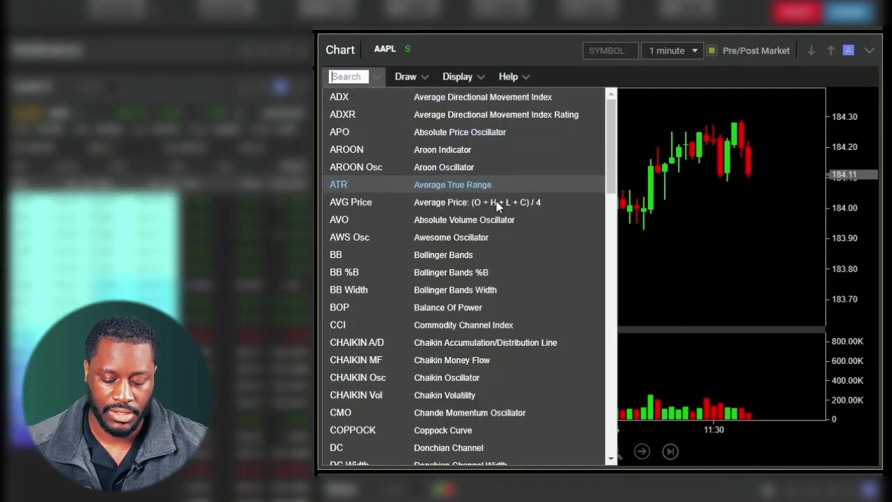
pyautogui.scroll(-4, 499, 242)
pyautogui.scroll(-13, 499, 240)
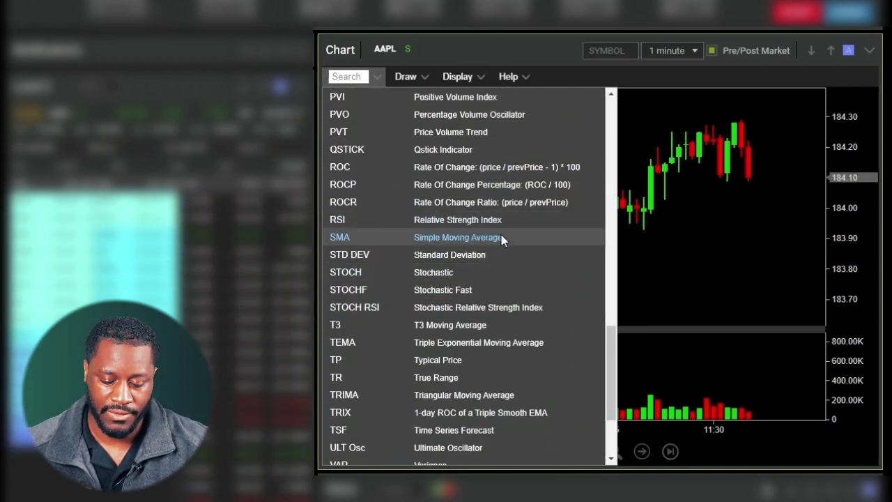
pyautogui.click(502, 237)
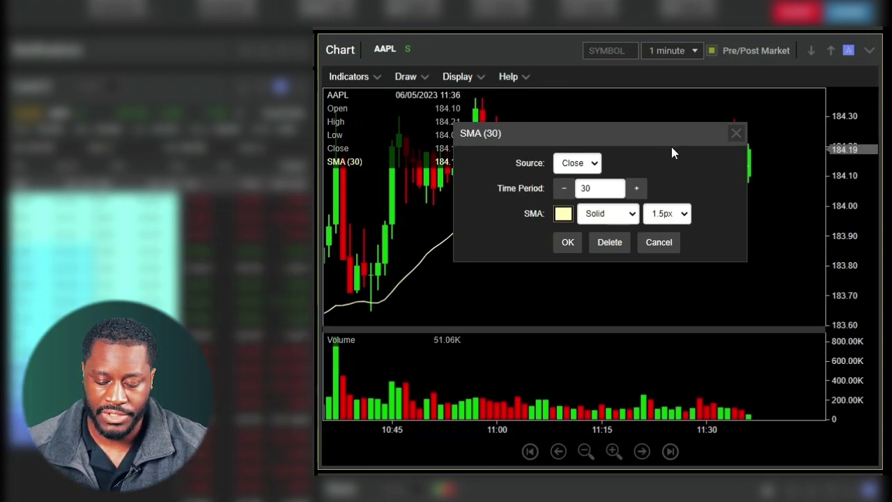
pyautogui.click(607, 183)
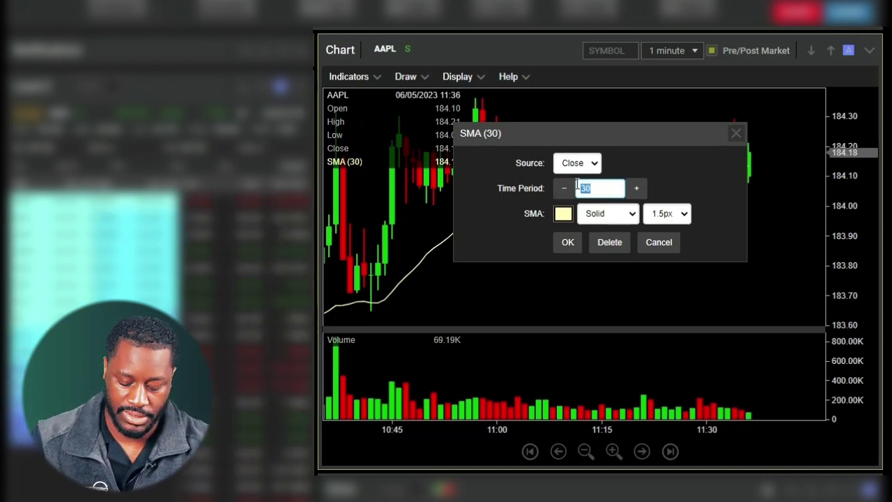
pyautogui.write('26')
pyautogui.press('Return')
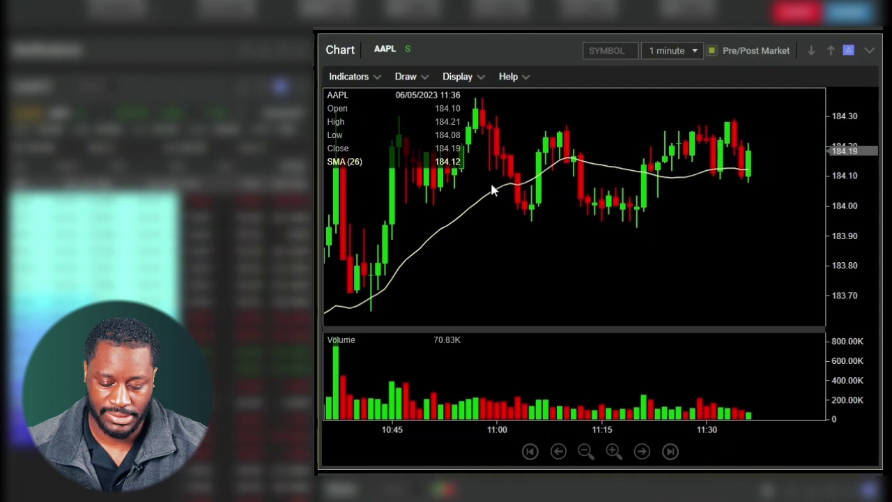
# Add a second Simple Moving Average to the same chart and set its time period to 26.
pyautogui.click(367, 78)
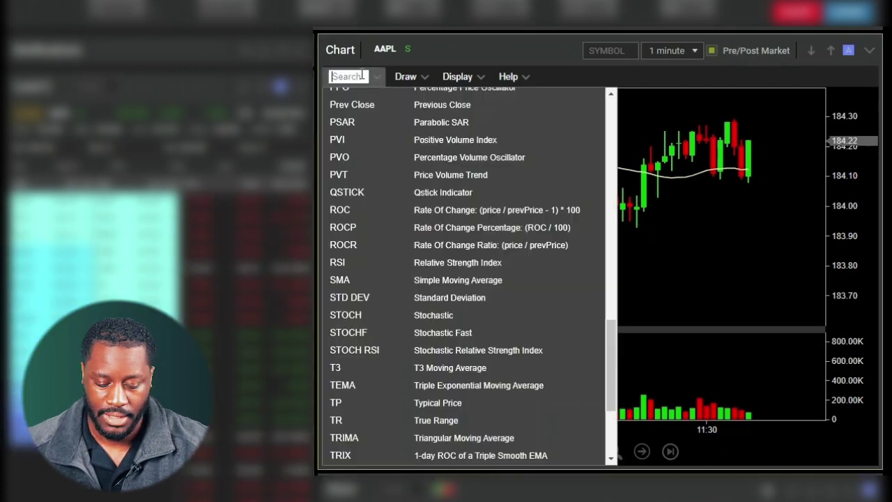
pyautogui.click(409, 279)
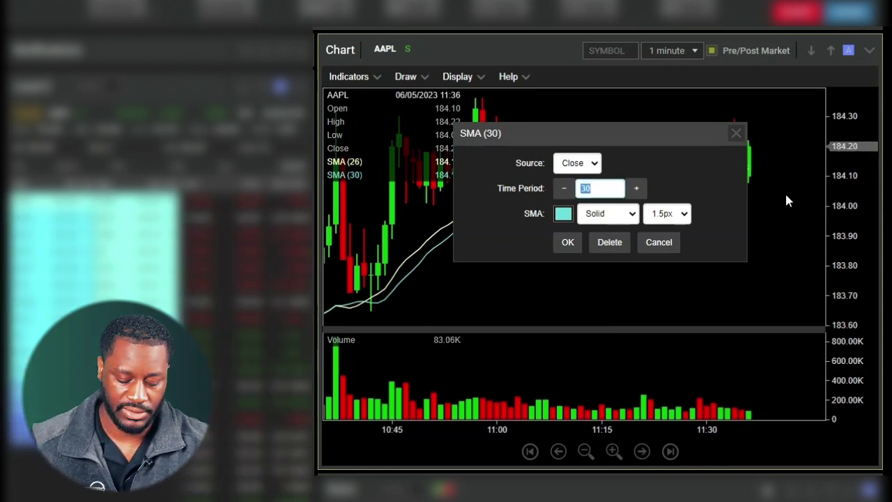
pyautogui.press('BackSpace')
pyautogui.write('26')
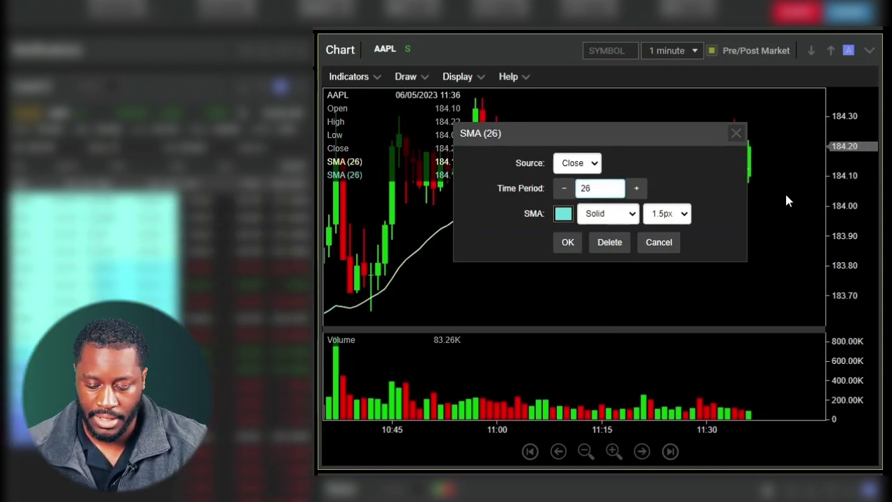
# Review the source price and line colour options of the second Simple Moving Average, keeping Close and the current colour.
pyautogui.click(567, 166)
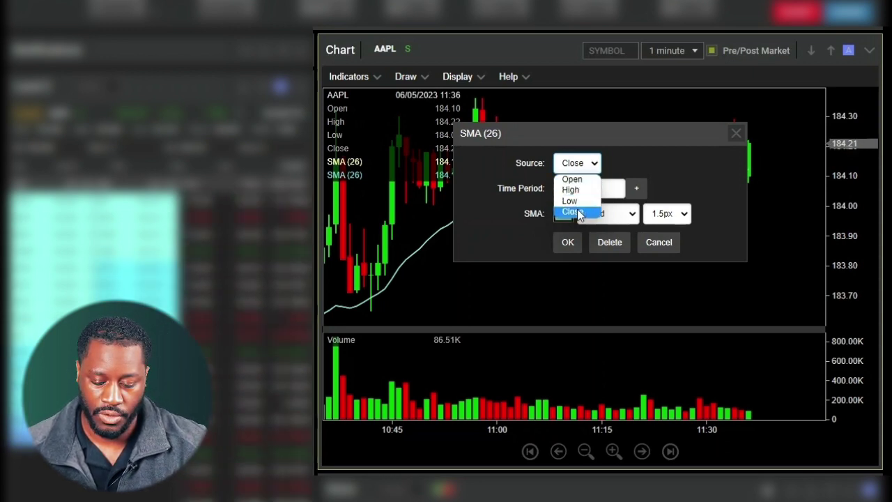
pyautogui.click(643, 160)
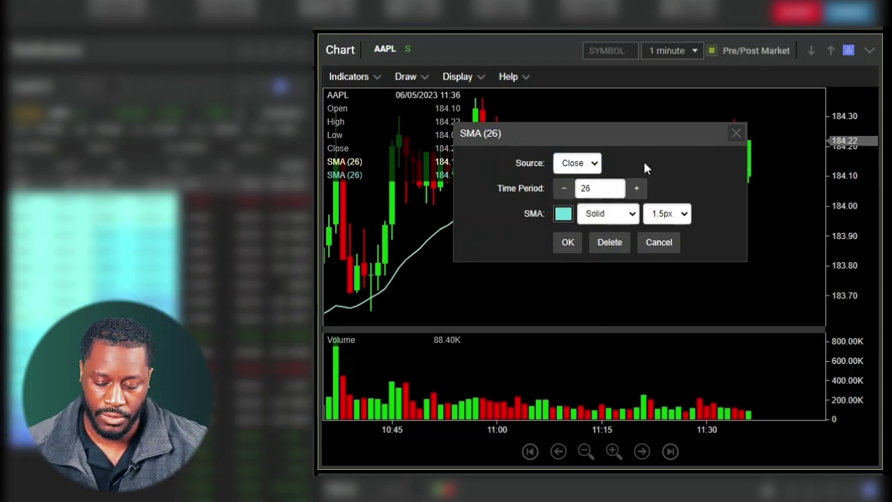
pyautogui.click(563, 214)
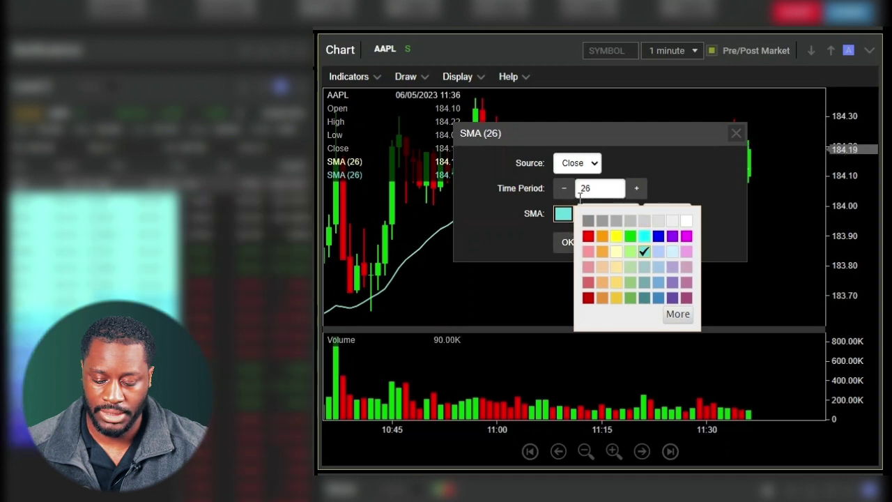
pyautogui.click(668, 178)
# Try the Dashed and Dash-Dot line styles on the second Simple Moving Average and return it to Solid.
pyautogui.click(616, 218)
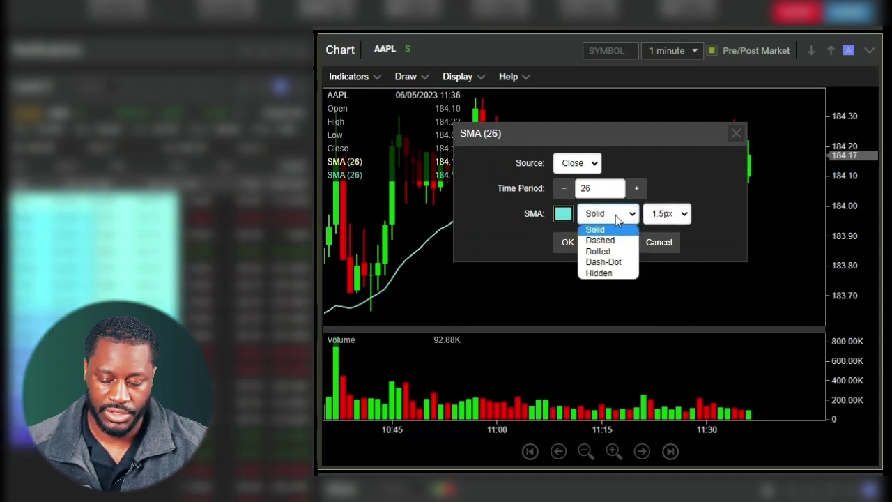
pyautogui.click(609, 241)
pyautogui.click(609, 216)
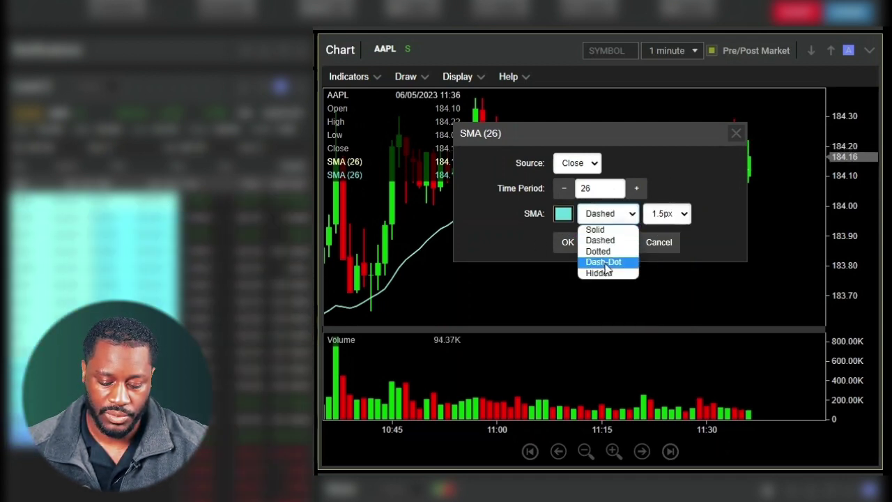
pyautogui.click(608, 213)
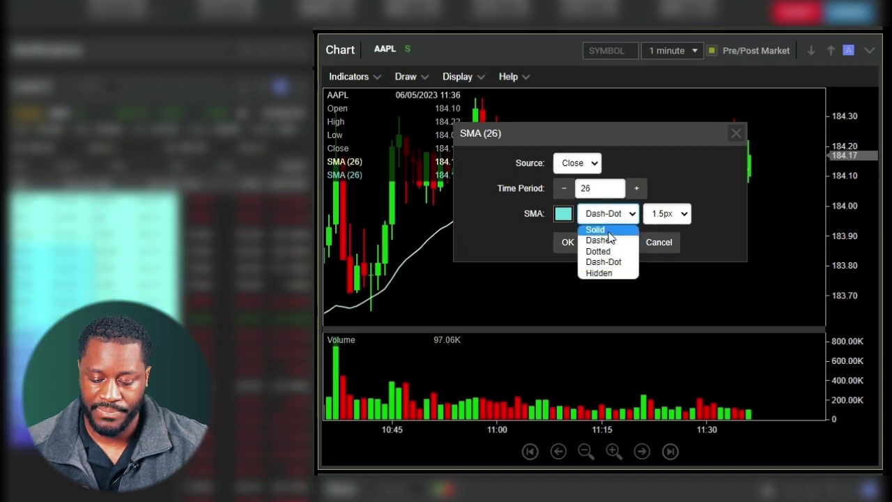
pyautogui.click(595, 227)
# Try a 3.5px line width for the moving average, return it to 1.5px and accept the indicator settings.
pyautogui.click(667, 213)
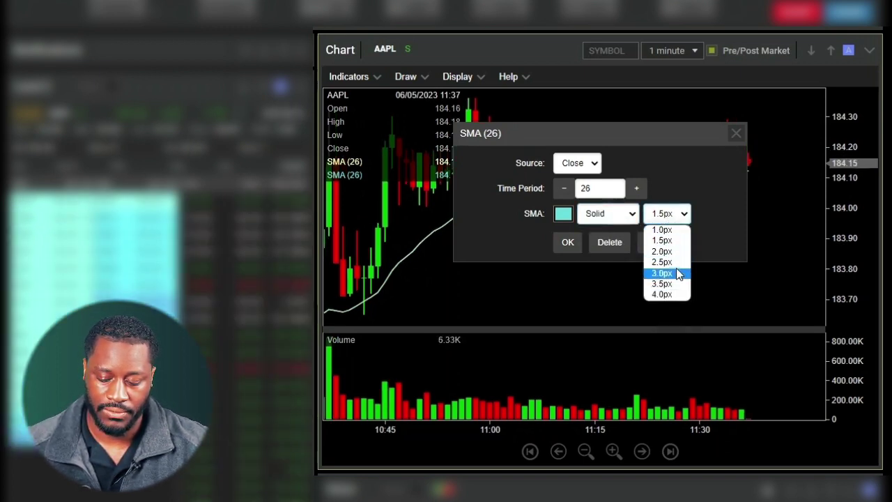
pyautogui.click(662, 284)
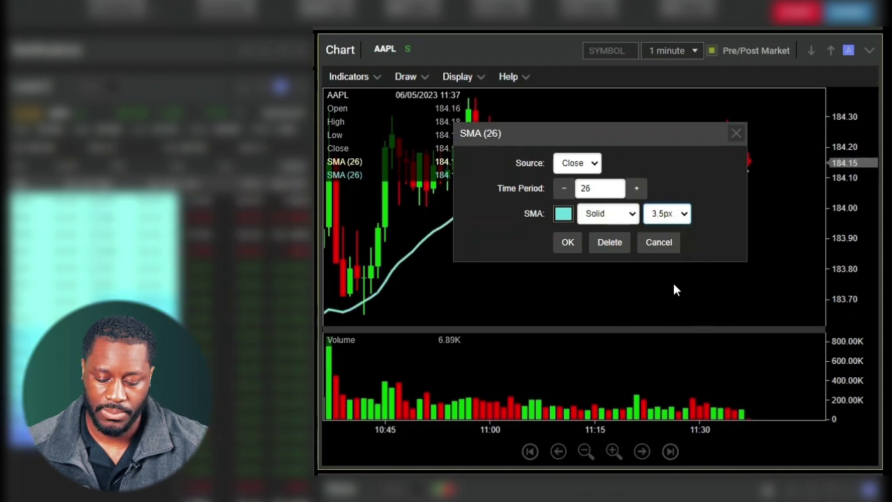
pyautogui.click(667, 221)
pyautogui.click(670, 241)
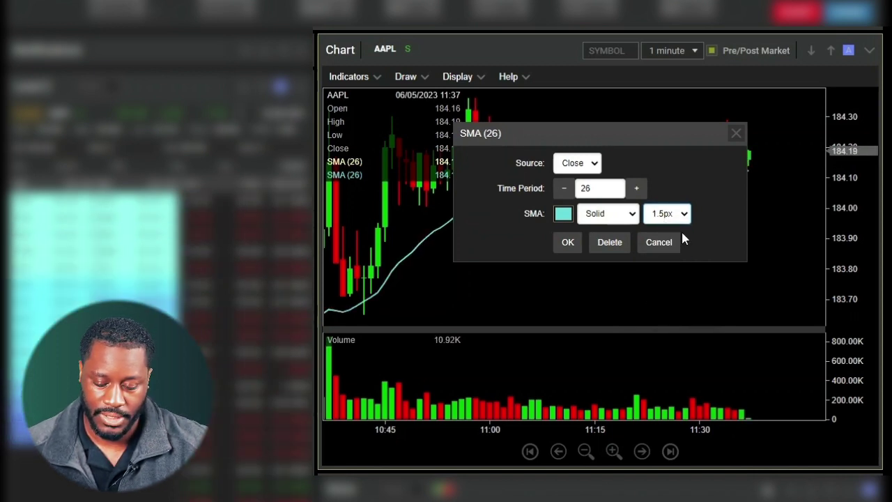
pyautogui.click(569, 245)
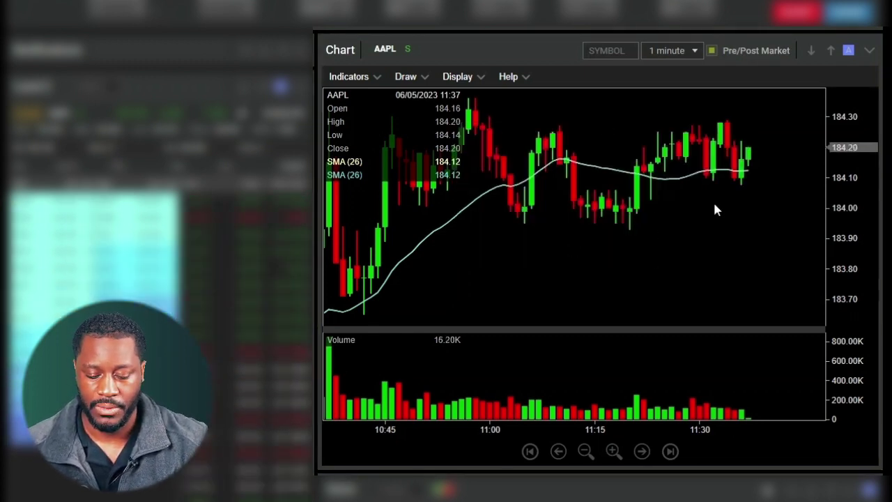
# Draw a nearly horizontal trend line across the AAPL price chart at about 183.95, under the recent lows.
pyautogui.click(417, 78)
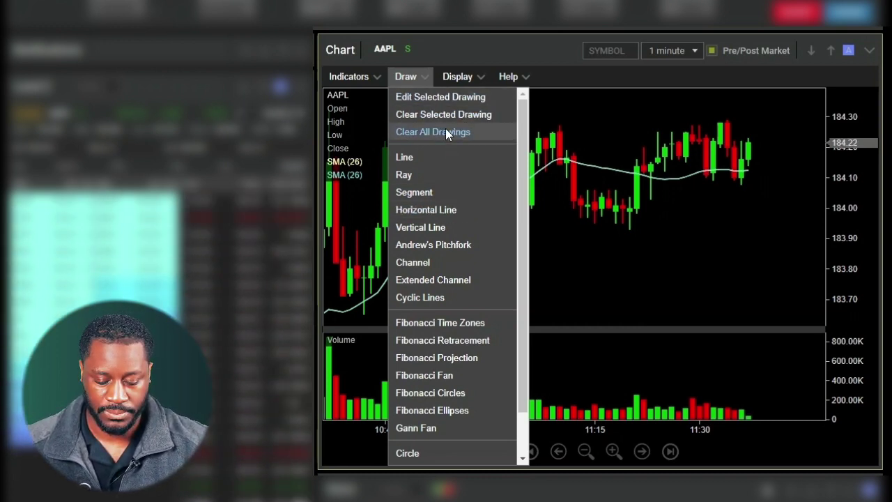
pyautogui.scroll(-2, 521, 167)
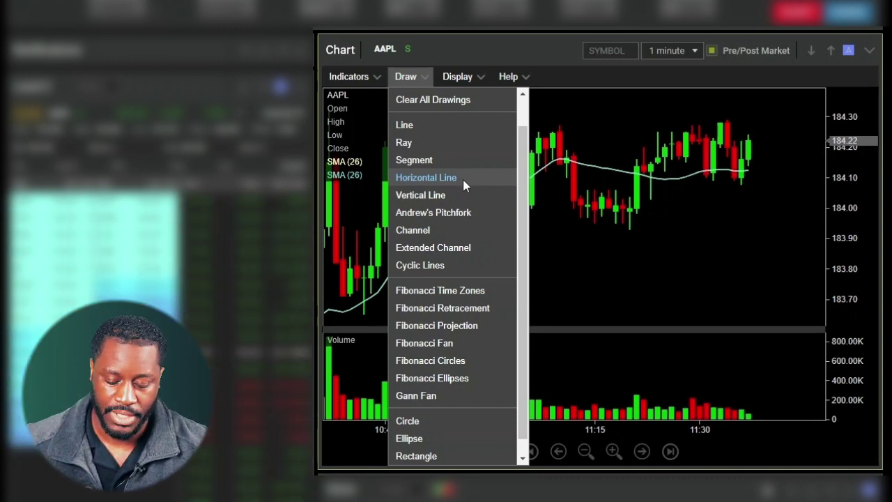
pyautogui.click(449, 126)
pyautogui.moveTo(489, 221); pyautogui.dragTo(694, 230)
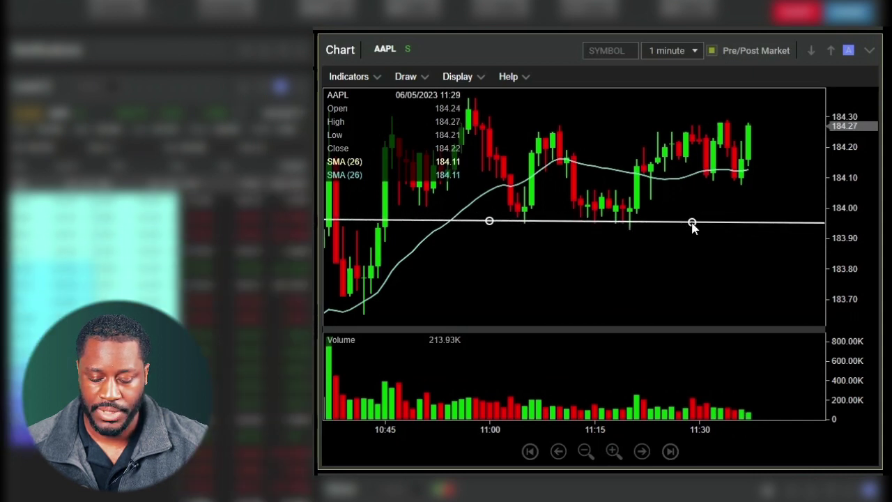
pyautogui.scroll(3, 668, 182)
# Select the trend line on the AAPL chart and clear that drawing.
pyautogui.click(674, 179)
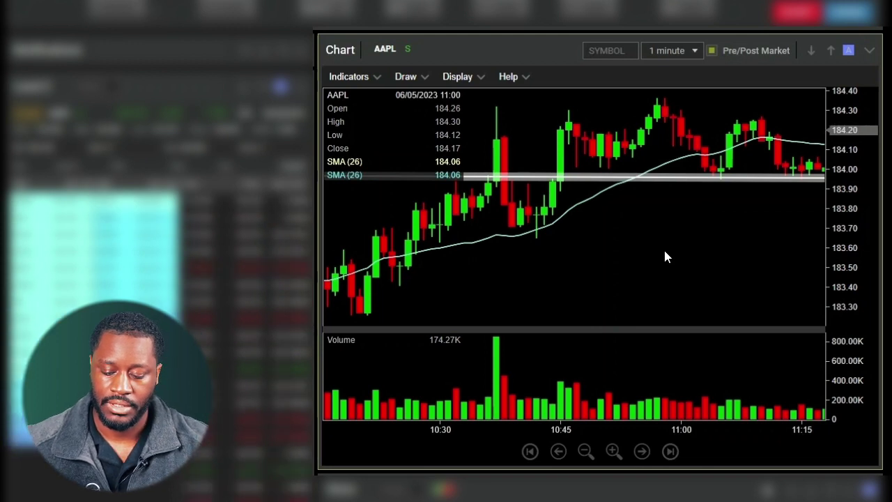
pyautogui.click(417, 75)
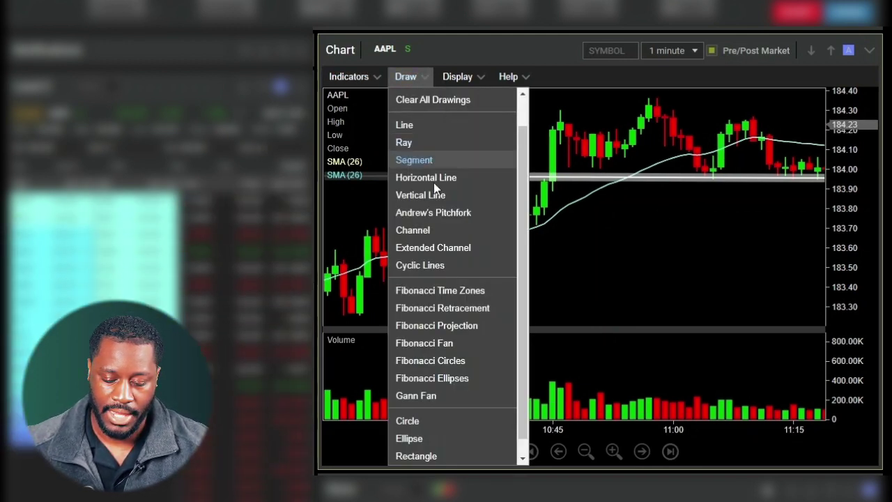
pyautogui.scroll(2, 446, 123)
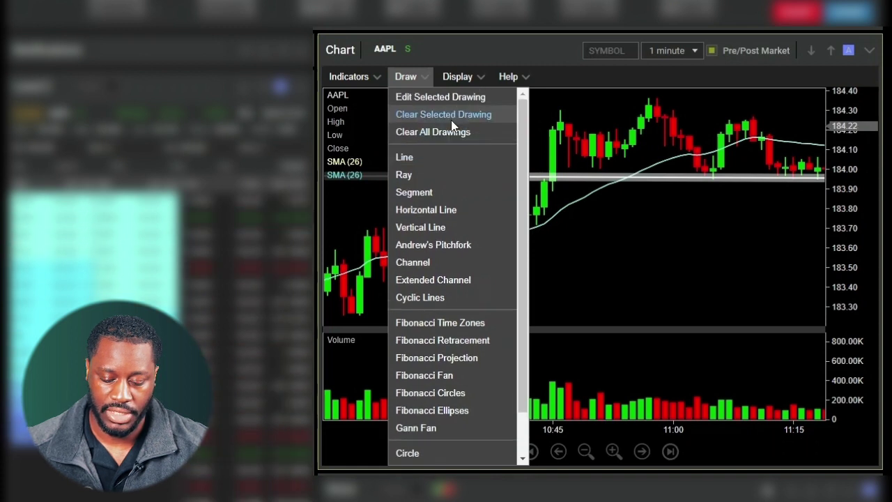
pyautogui.click(456, 115)
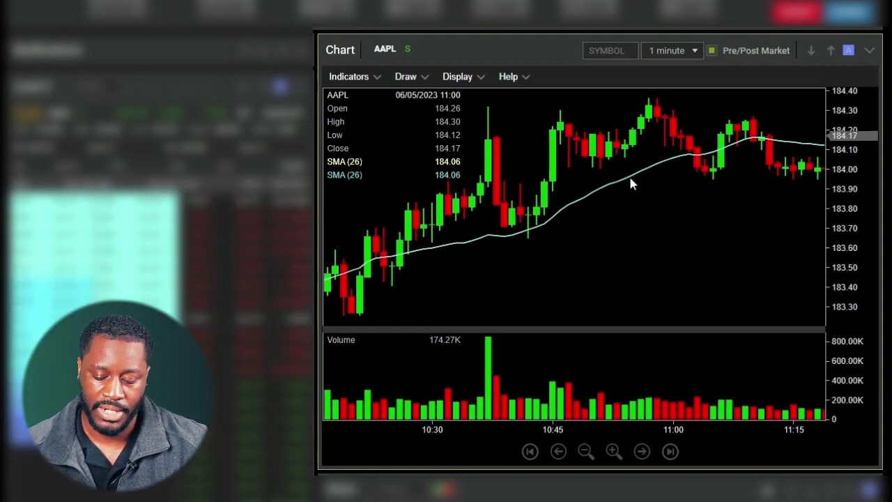
# Remove both SMA (26) indicators from the AAPL chart.
pyautogui.click(348, 76)
pyautogui.scroll(8, 418, 179)
pyautogui.scroll(5, 423, 183)
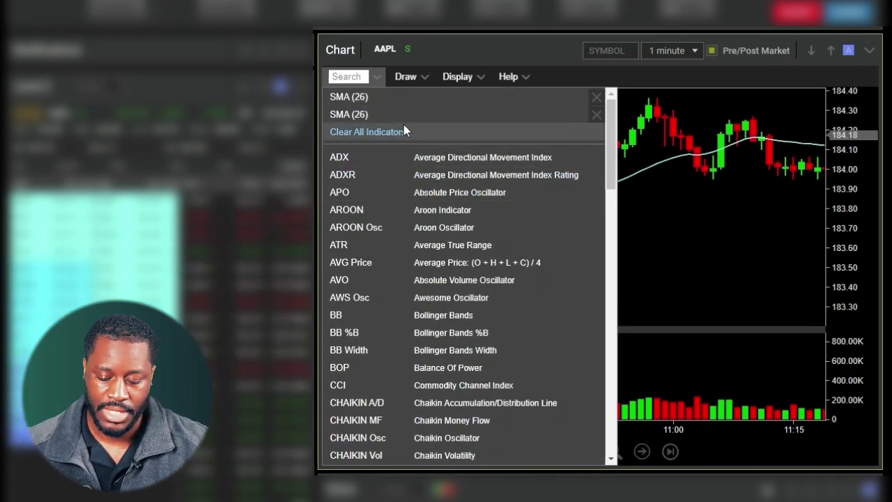
pyautogui.click(596, 114)
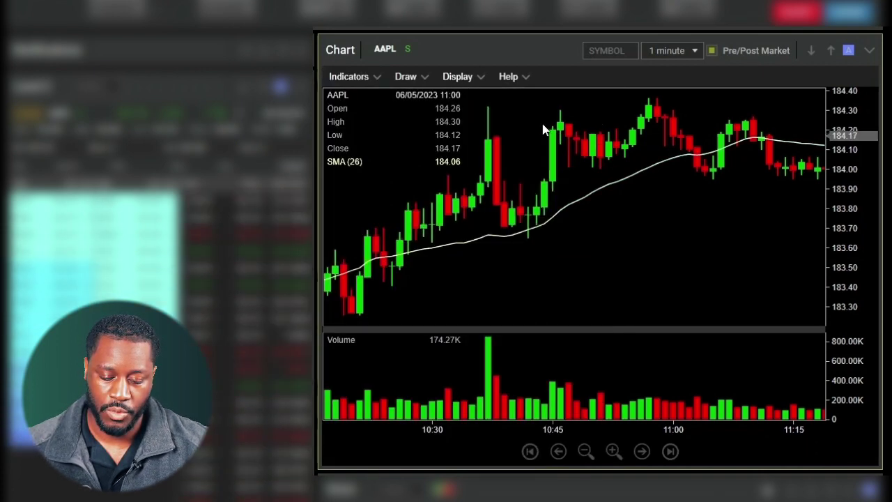
pyautogui.click(376, 75)
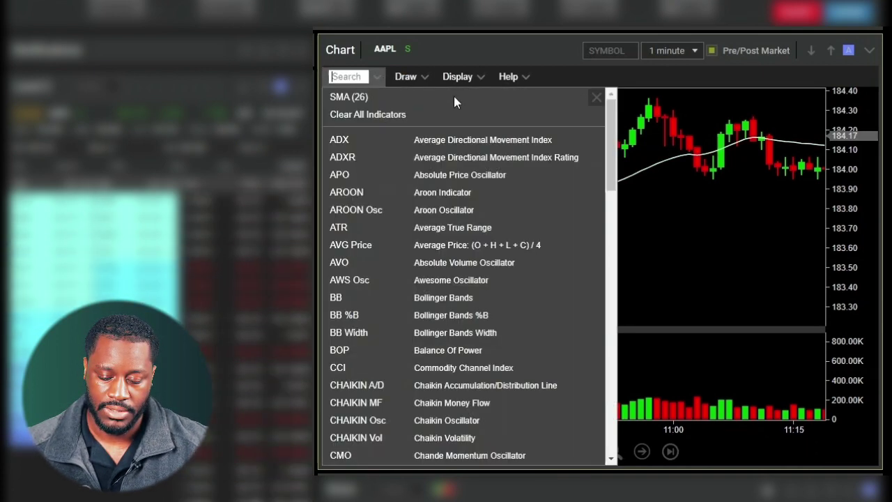
pyautogui.click(595, 97)
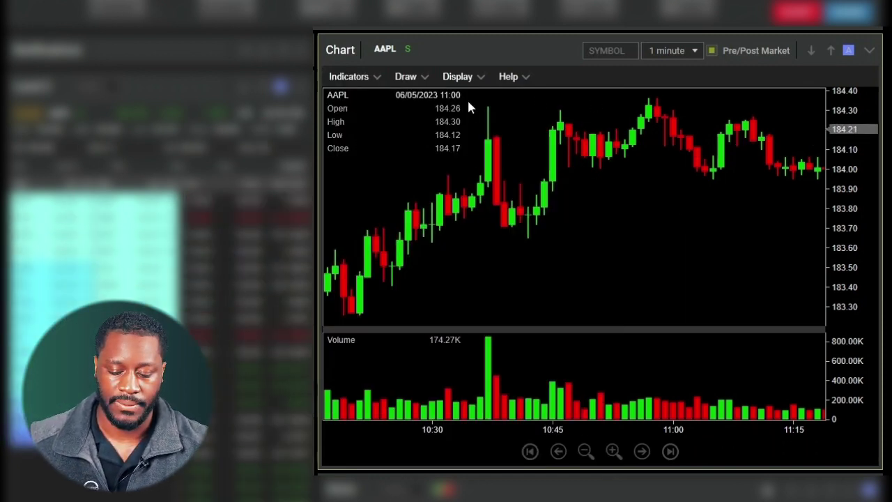
# Turn on the crosshair and the grid lines in the AAPL chart's display options.
pyautogui.click(463, 78)
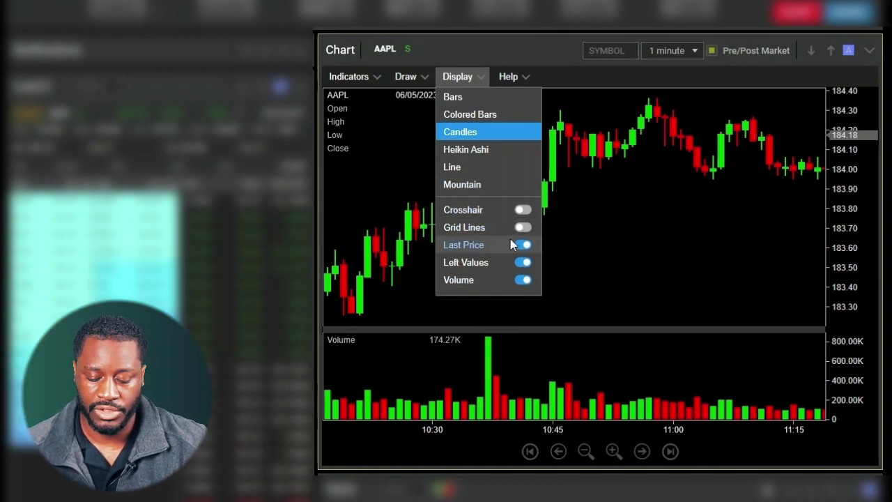
pyautogui.click(521, 209)
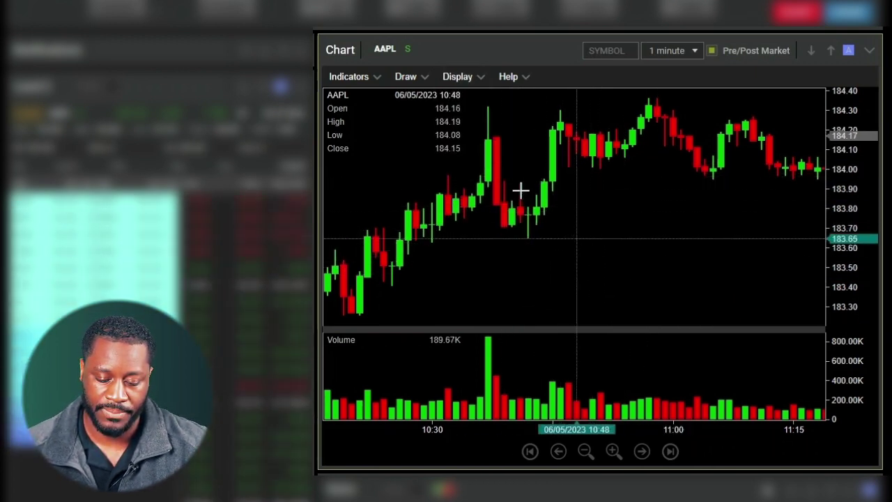
pyautogui.click(476, 80)
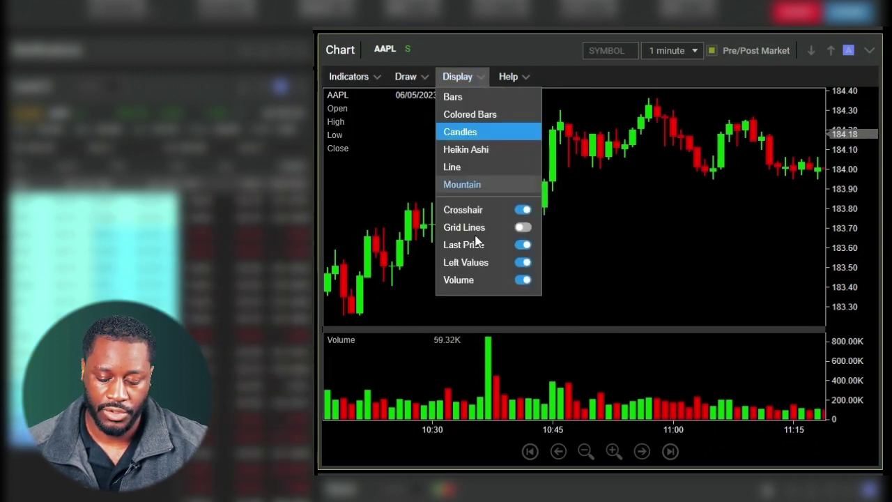
pyautogui.click(524, 229)
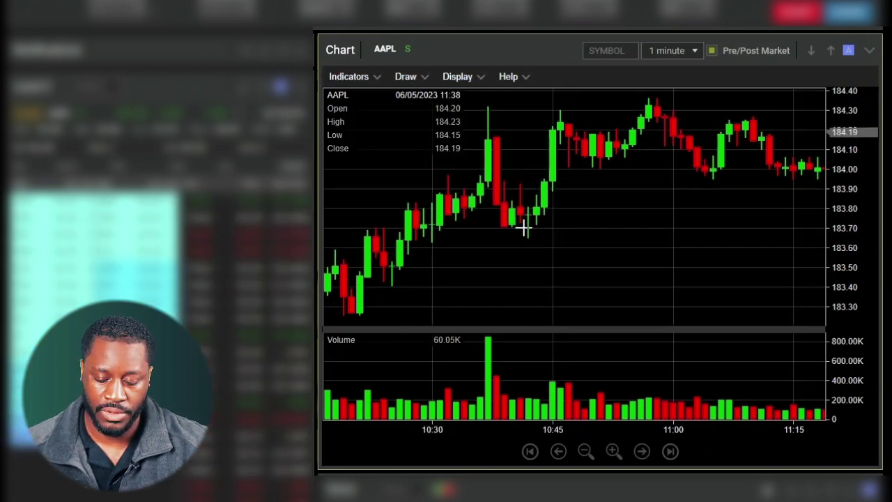
pyautogui.scroll(-2, 627, 267)
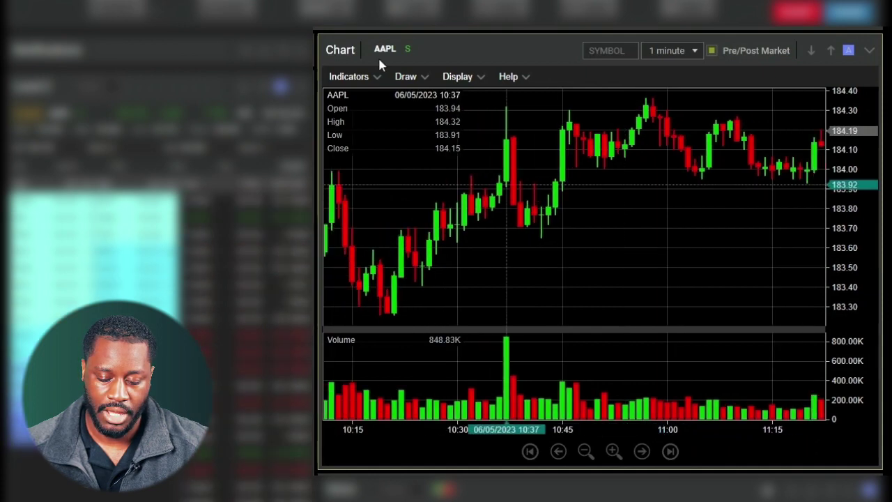
# Turn the AAPL chart's grid lines and crosshair back off.
pyautogui.click(462, 76)
pyautogui.click(524, 227)
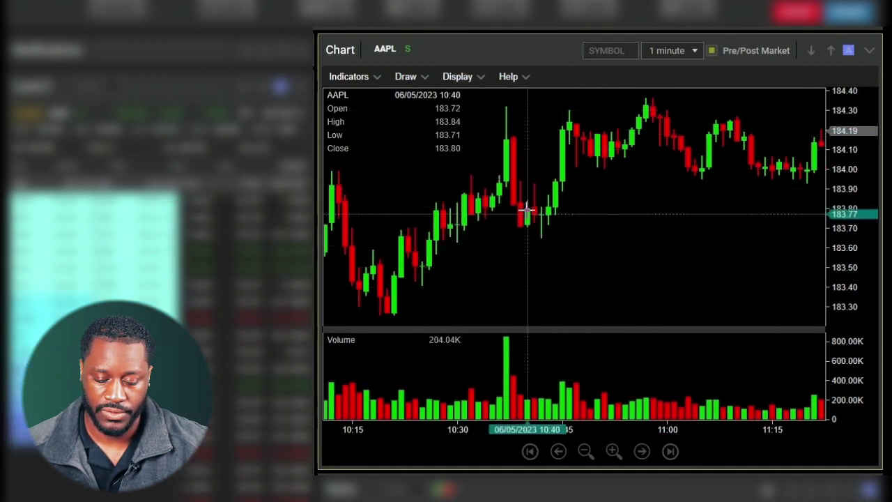
pyautogui.click(466, 78)
pyautogui.click(523, 210)
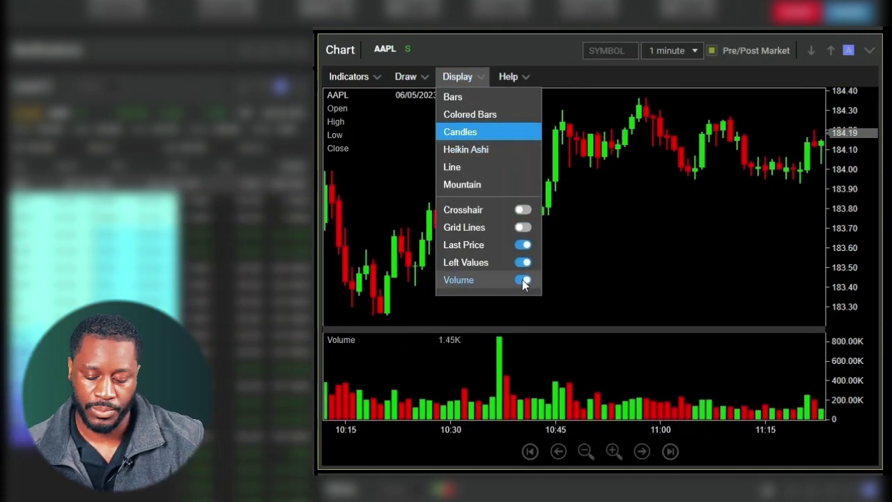
# Hide the volume pane of the AAPL chart and show it again.
pyautogui.click(522, 280)
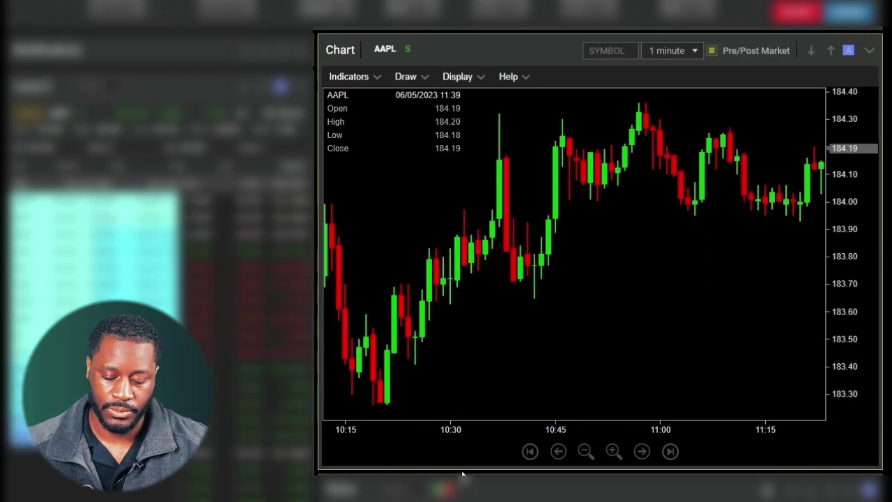
pyautogui.click(458, 77)
pyautogui.click(523, 280)
pyautogui.click(457, 77)
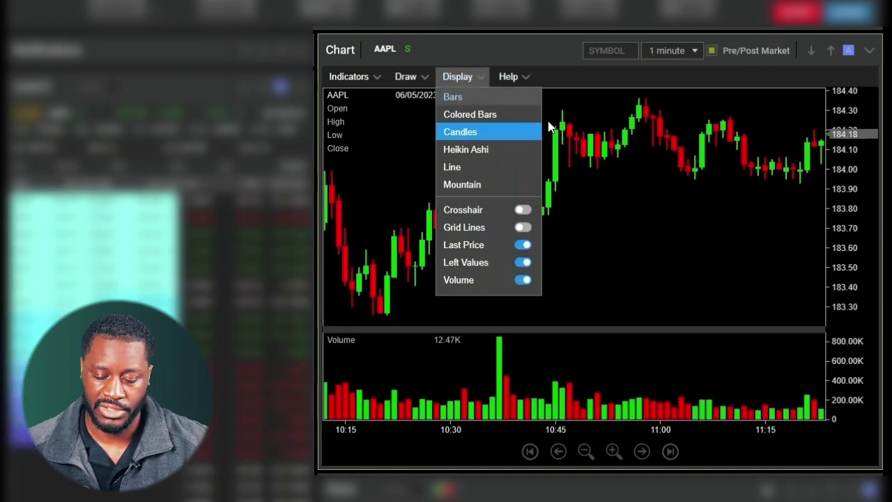
pyautogui.click(629, 237)
# Read the chart's help topic on Zooming for desktop and for mobile, and close it.
pyautogui.click(510, 77)
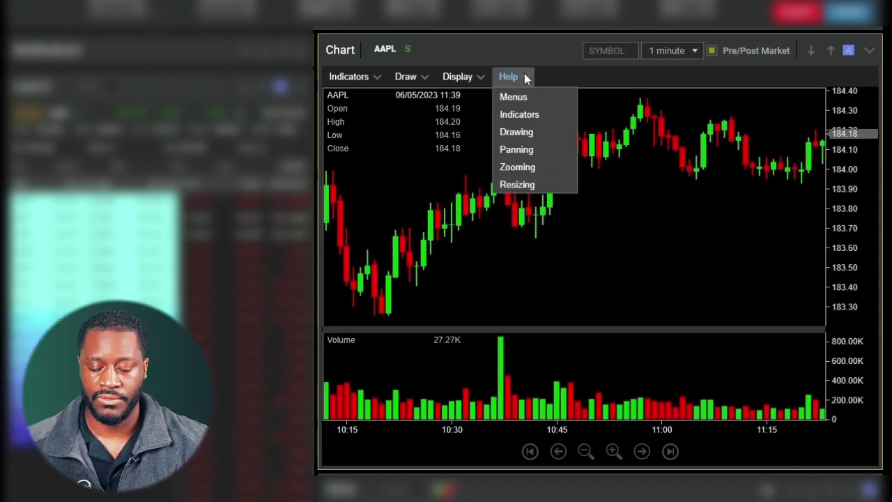
pyautogui.click(523, 167)
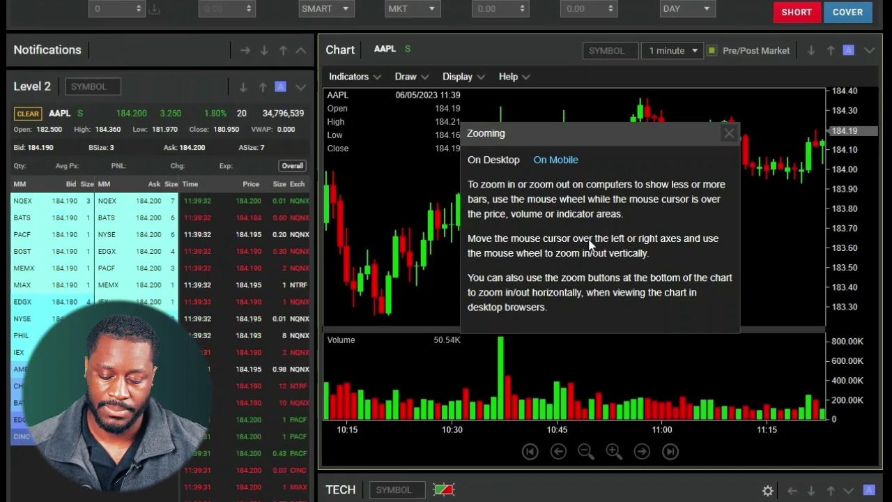
pyautogui.click(555, 160)
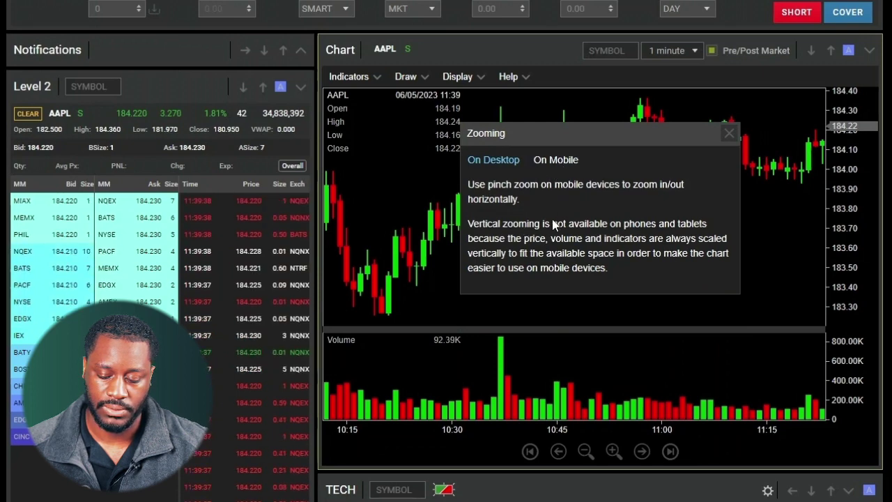
pyautogui.click(728, 135)
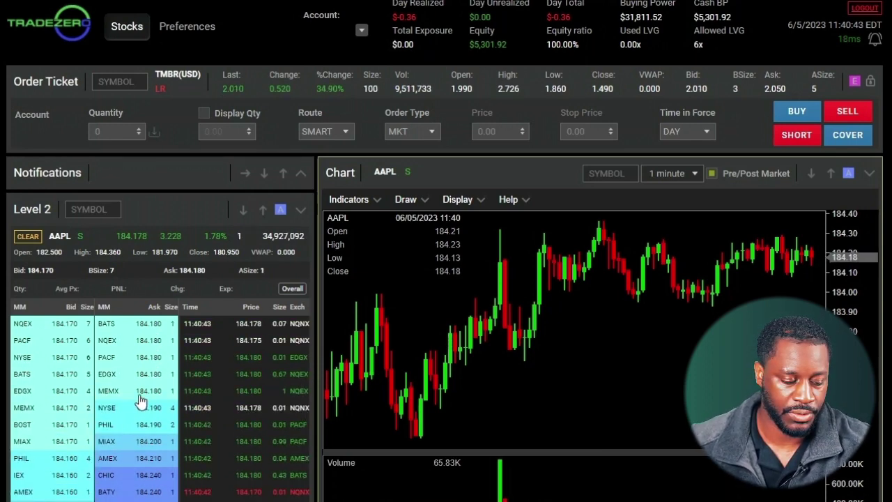
# Look through the AAPL quotes and the time-and-sales list in the Level 2 window.
pyautogui.scroll(-3, 135, 394)
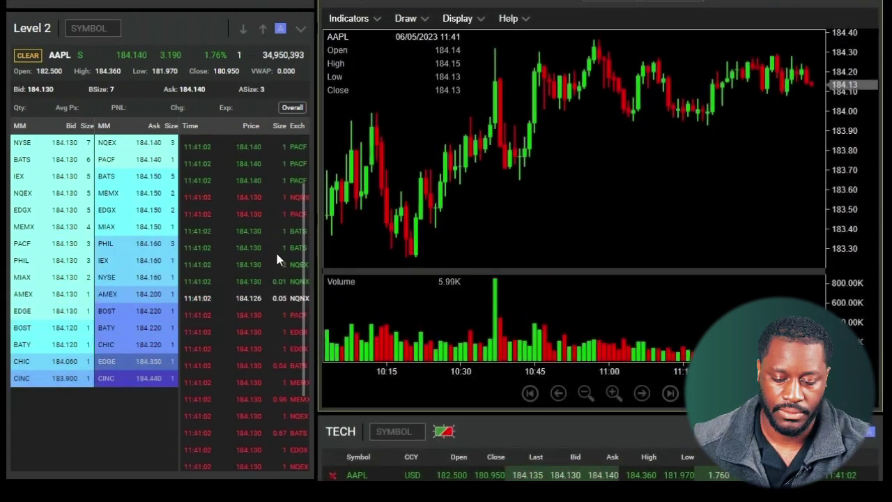
pyautogui.scroll(-2, 339, 206)
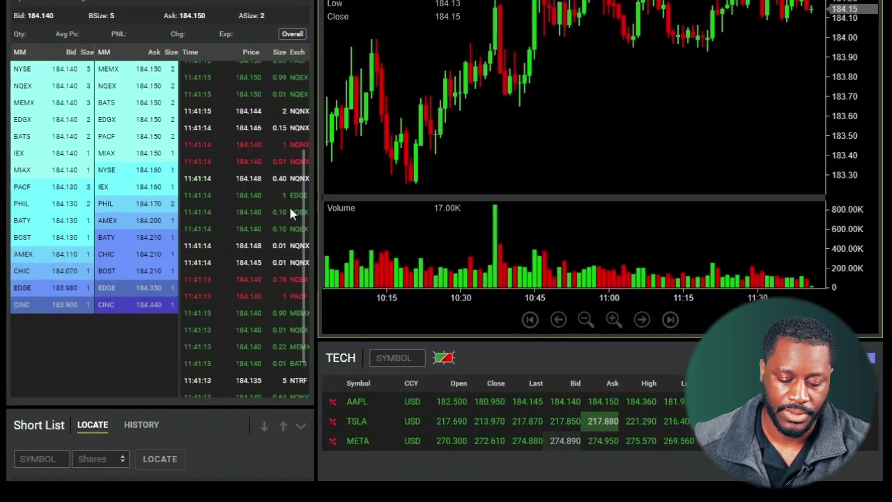
pyautogui.scroll(7, 288, 209)
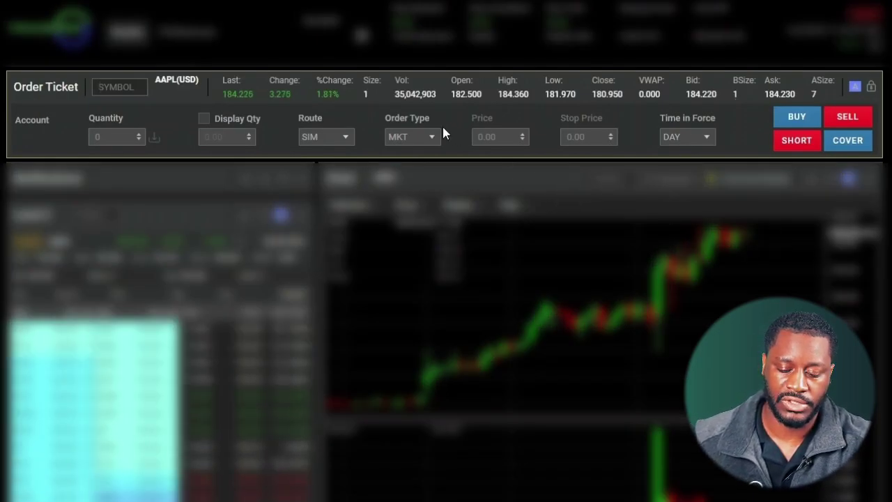
# Review the order ticket's available order types and time-in-force options without changing them.
pyautogui.click(430, 136)
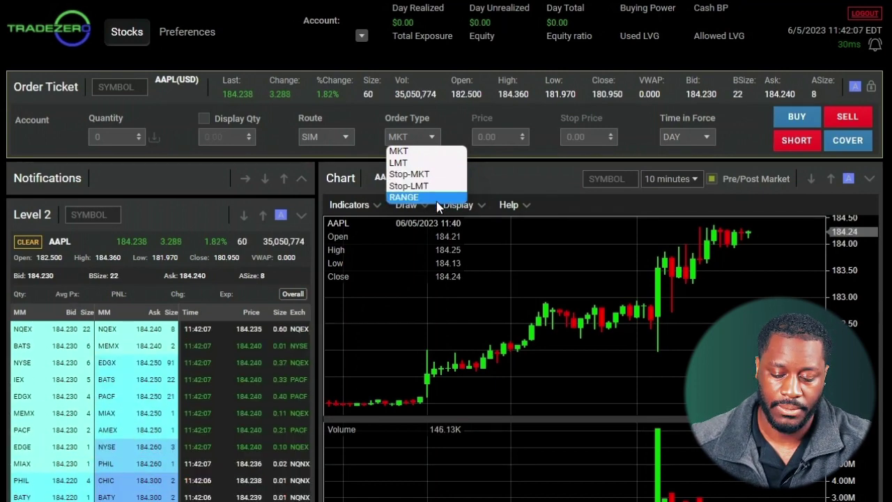
pyautogui.press('Escape')
pyautogui.click(706, 138)
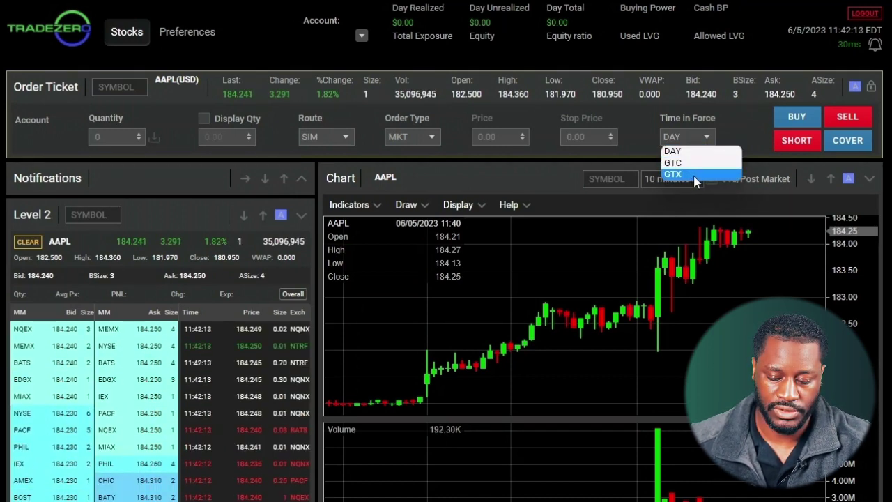
pyautogui.click(882, 211)
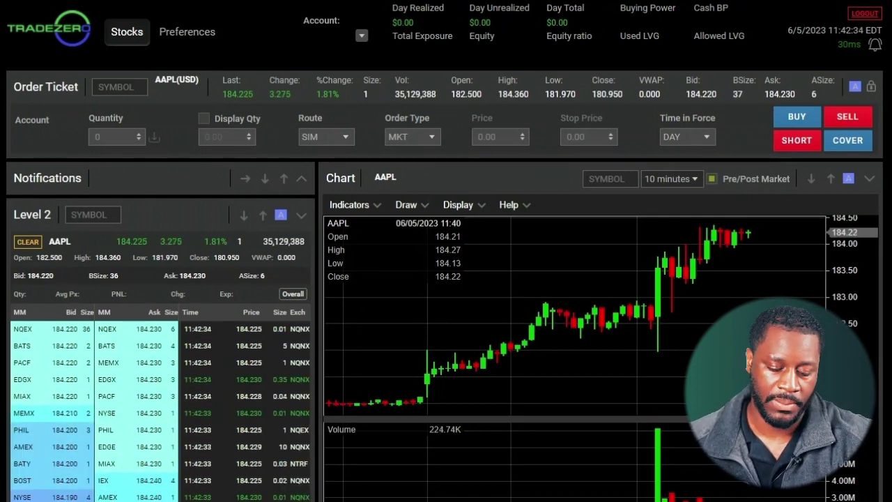
# Load AAPL in the order ticket and set the order quantity to 100.
pyautogui.click(124, 93)
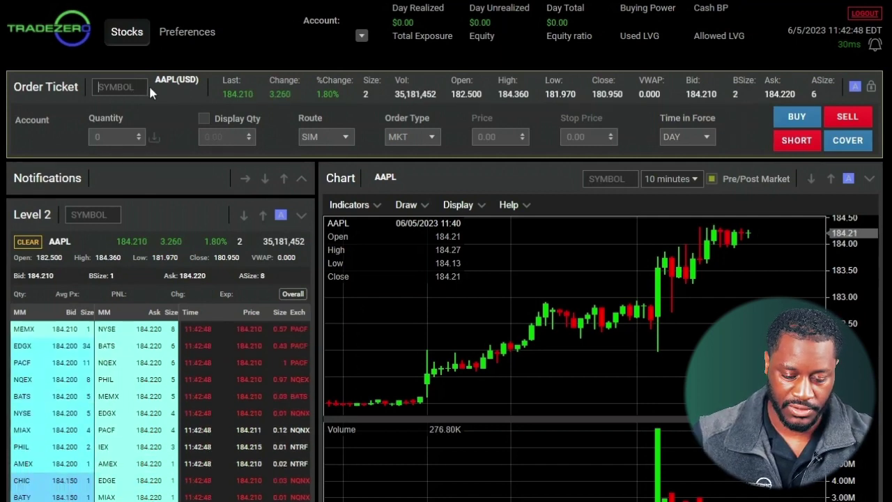
pyautogui.write('TSKA')
pyautogui.press('BackSpace')
pyautogui.press('BackSpace')
pyautogui.press('BackSpace')
pyautogui.press('BackSpace')
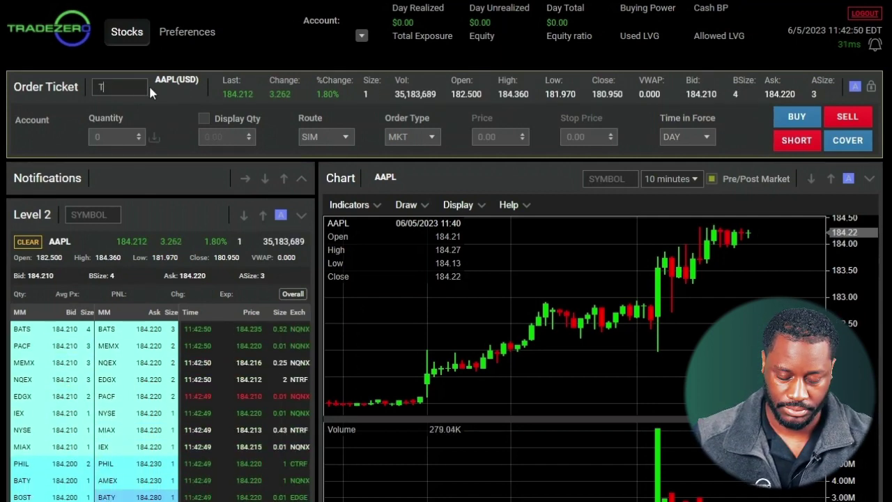
pyautogui.write('AAPL')
pyautogui.press('Return')
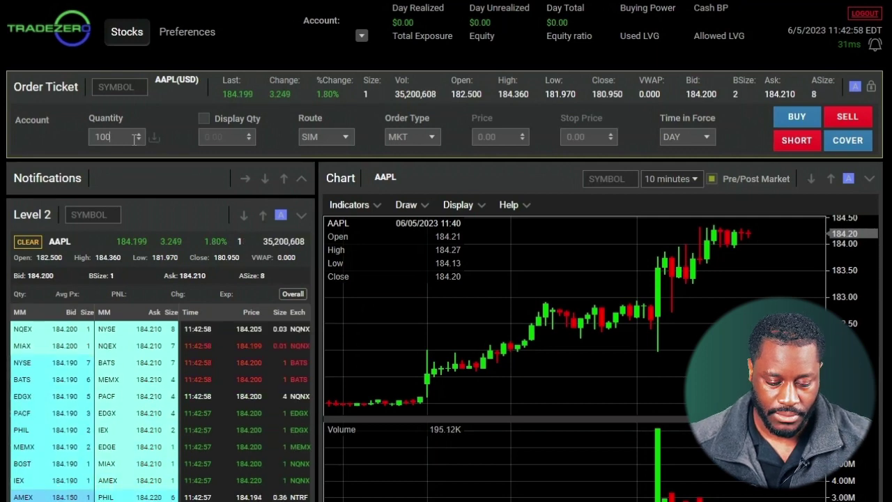
# Choose the MKT order type and the SIM route for the AAPL order.
pyautogui.click(432, 137)
pyautogui.click(431, 136)
pyautogui.click(425, 136)
pyautogui.click(408, 150)
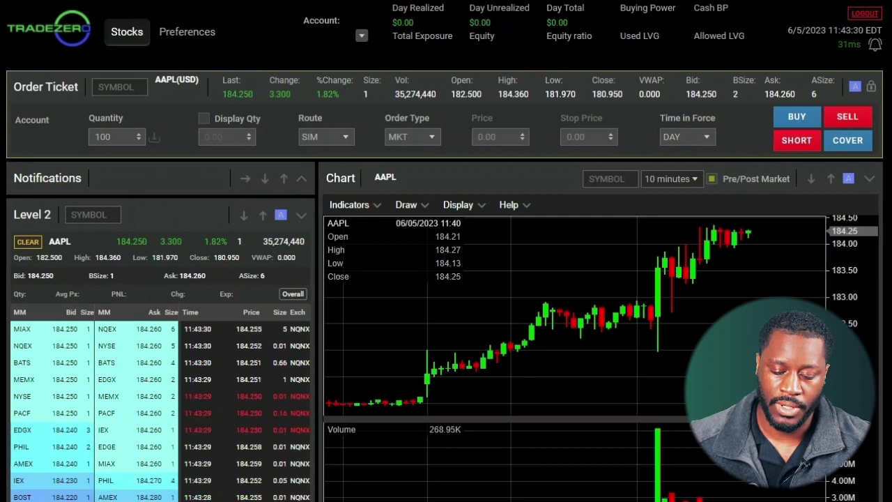
pyautogui.click(328, 141)
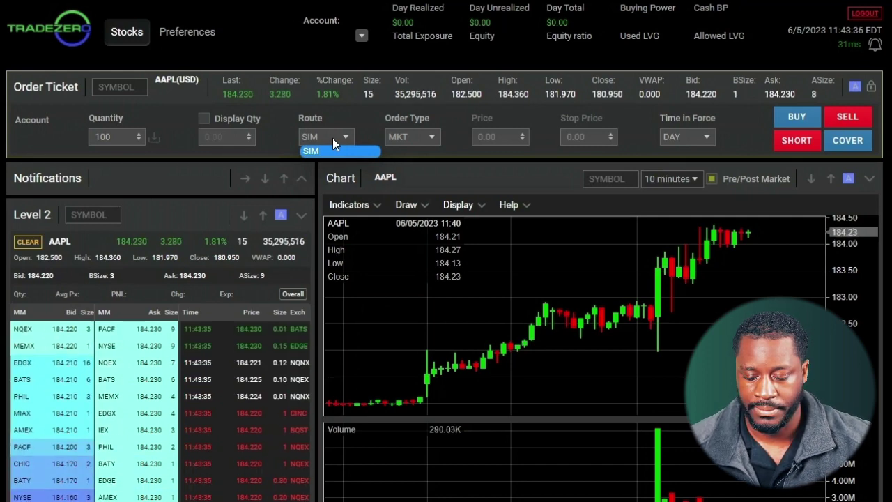
pyautogui.click(332, 138)
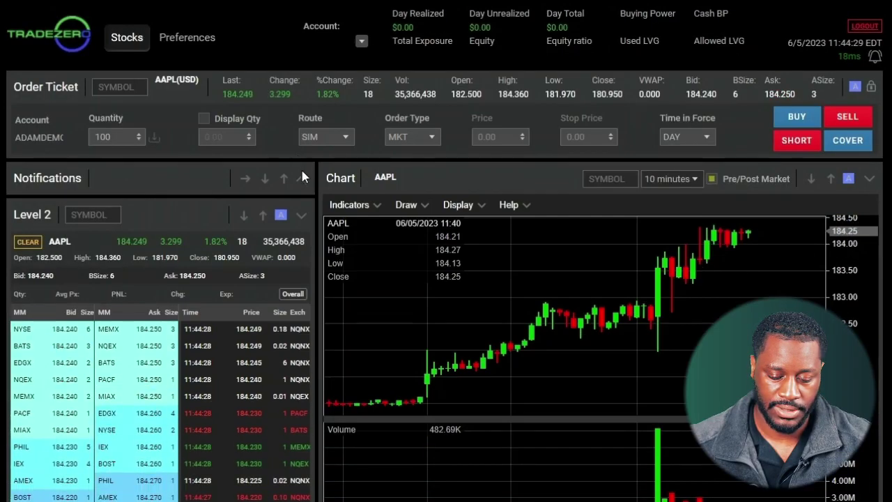
# Expand the notifications and buy the 100 AAPL shares at market, disabling the confirmation window while confirming the order.
pyautogui.click(301, 179)
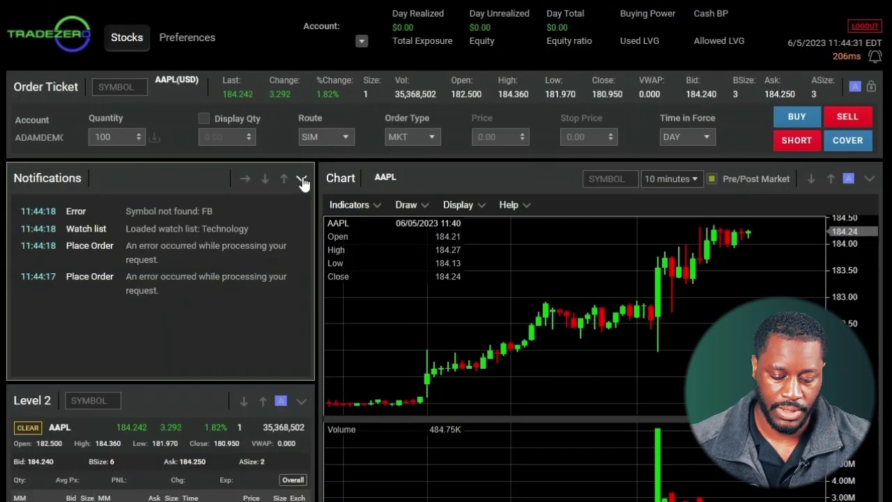
pyautogui.click(797, 119)
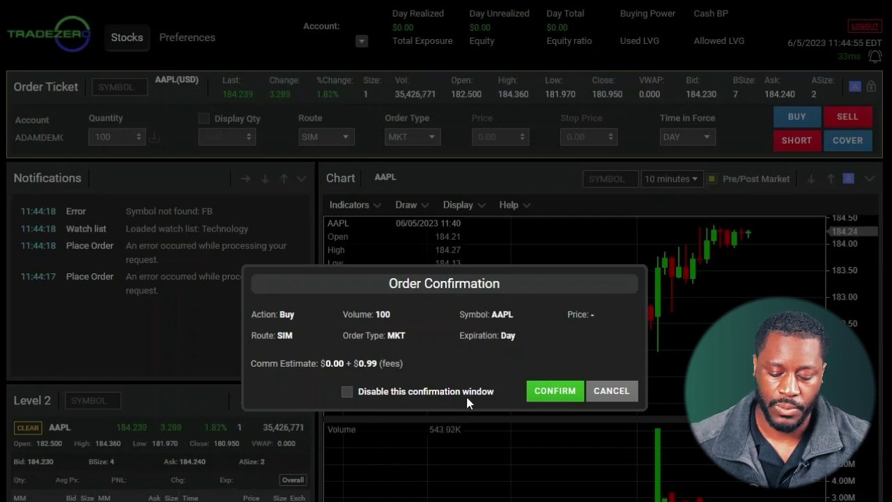
pyautogui.click(348, 391)
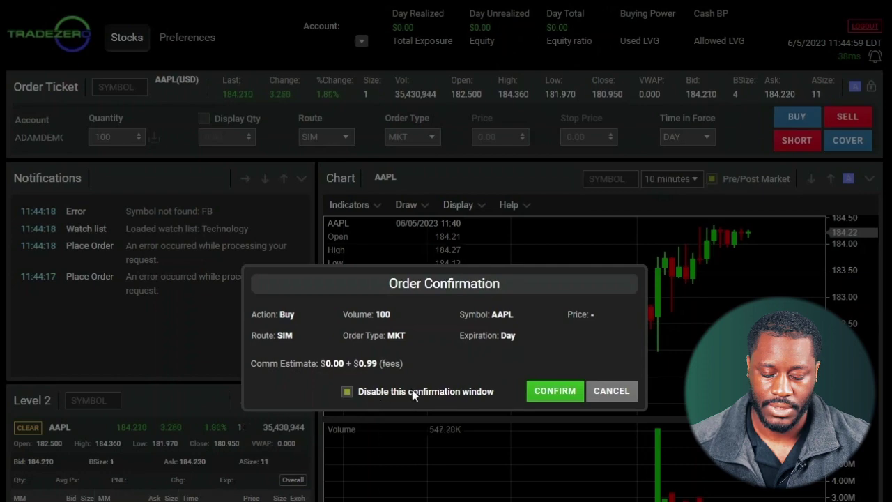
pyautogui.click(552, 391)
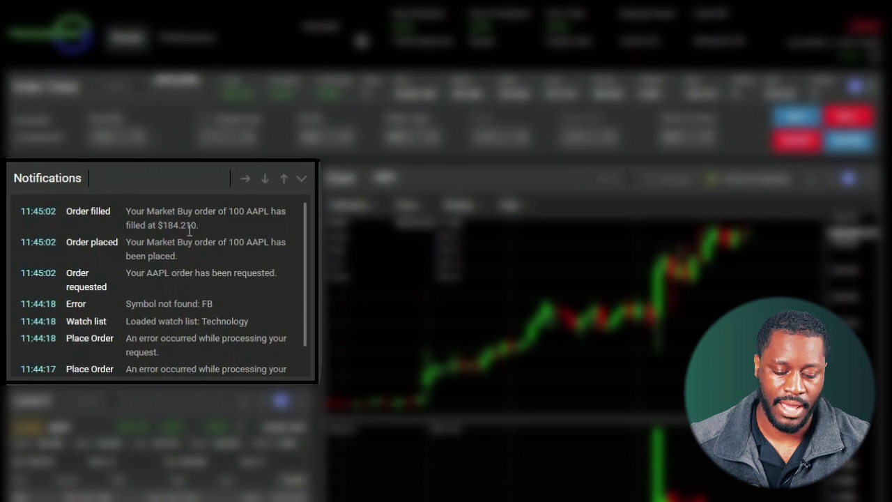
# Highlight the fill price in the AAPL order notification and look over the Level 2 and chart windows.
pyautogui.moveTo(159, 225); pyautogui.dragTo(192, 228)
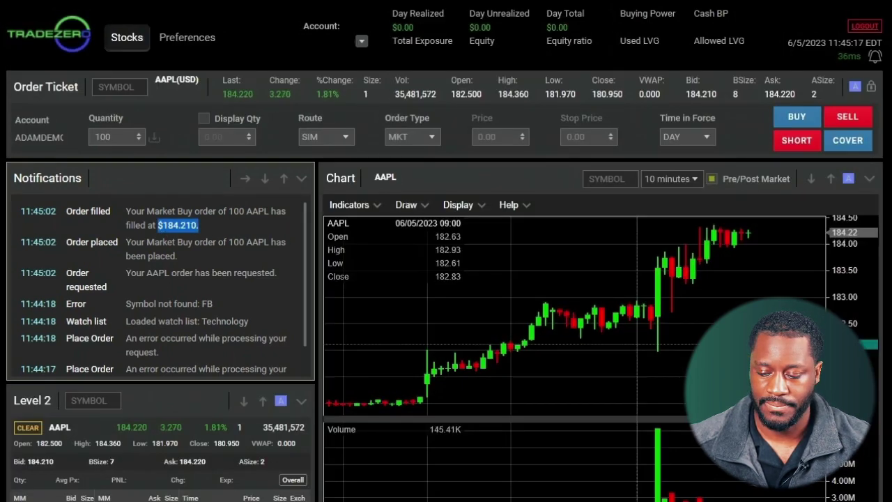
pyautogui.click(636, 342)
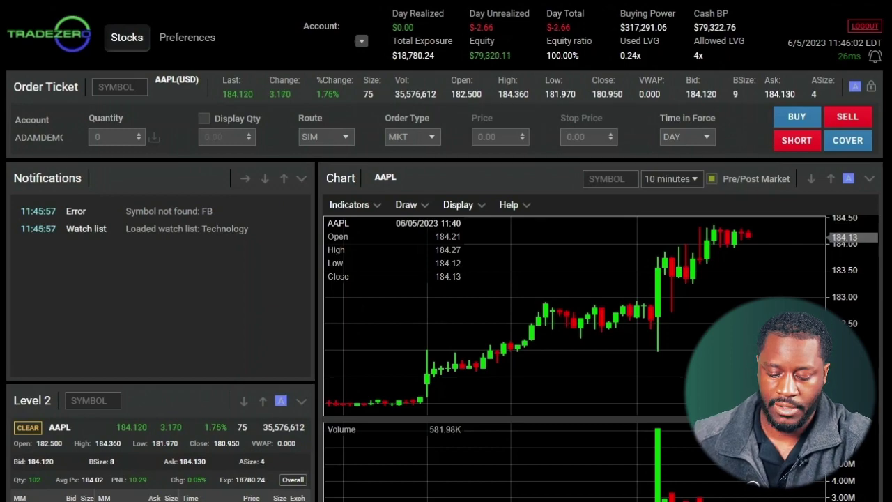
pyautogui.scroll(-10, 446, 278)
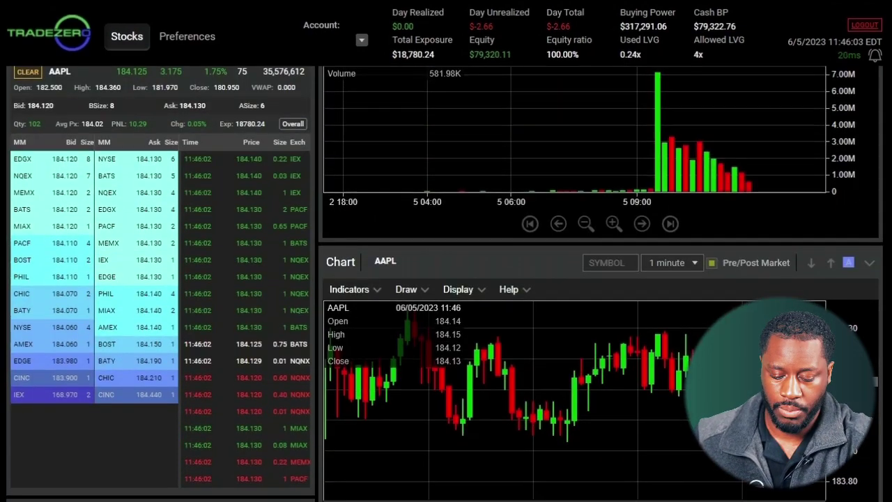
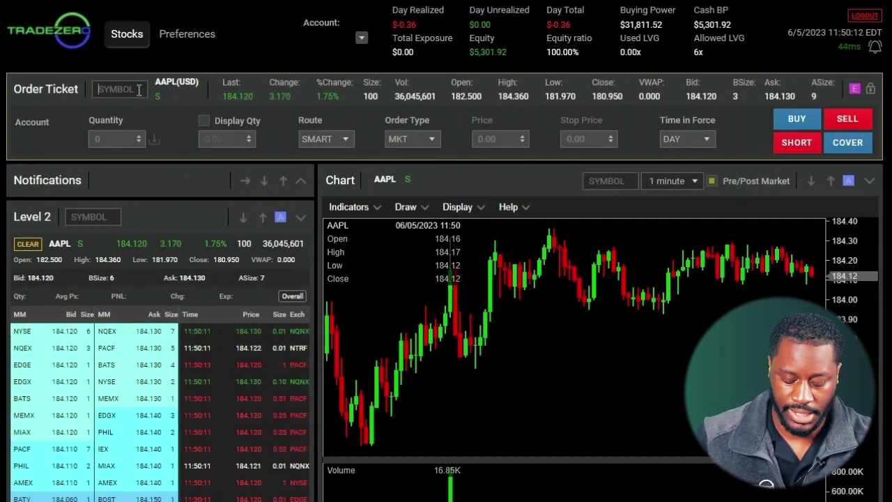
# Load PLTR in the order ticket and in the 1 minute AAPL chart.
pyautogui.write('PLTR')
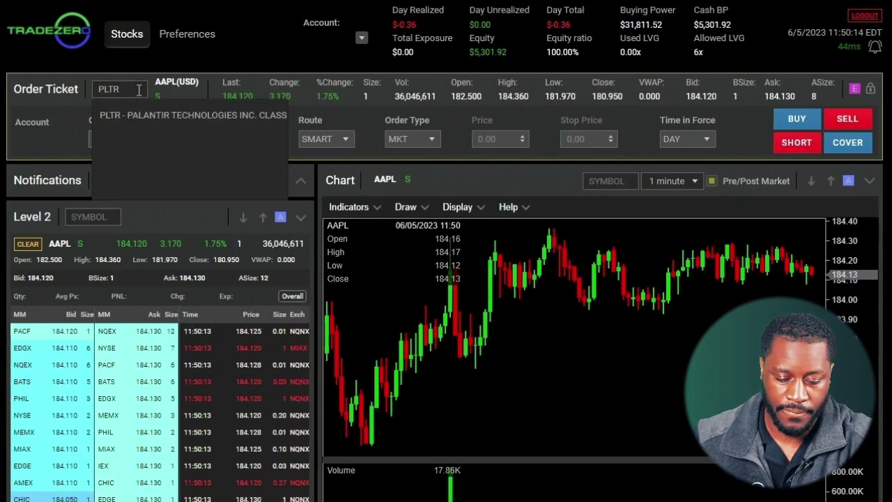
pyautogui.press('Return')
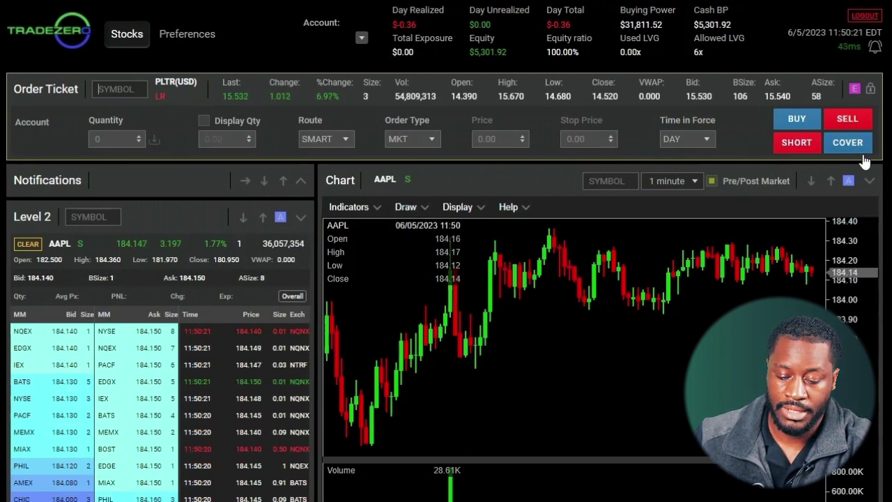
pyautogui.click(617, 181)
pyautogui.write('P')
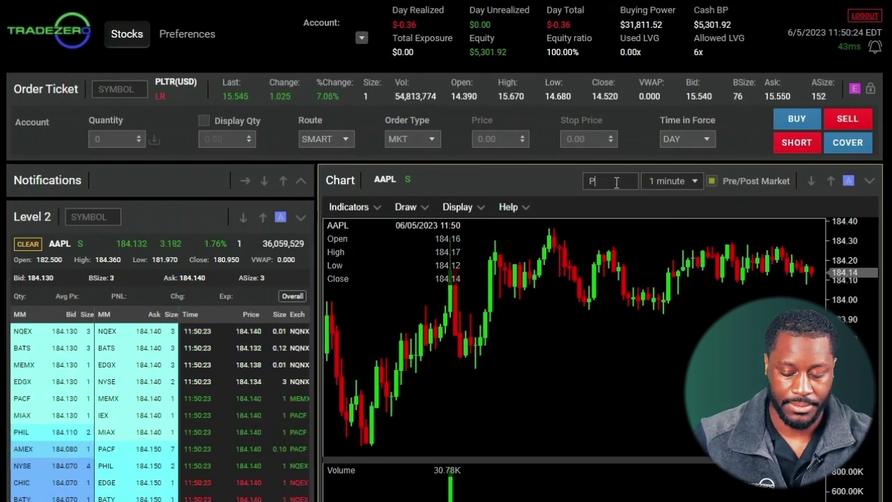
pyautogui.write('LTR')
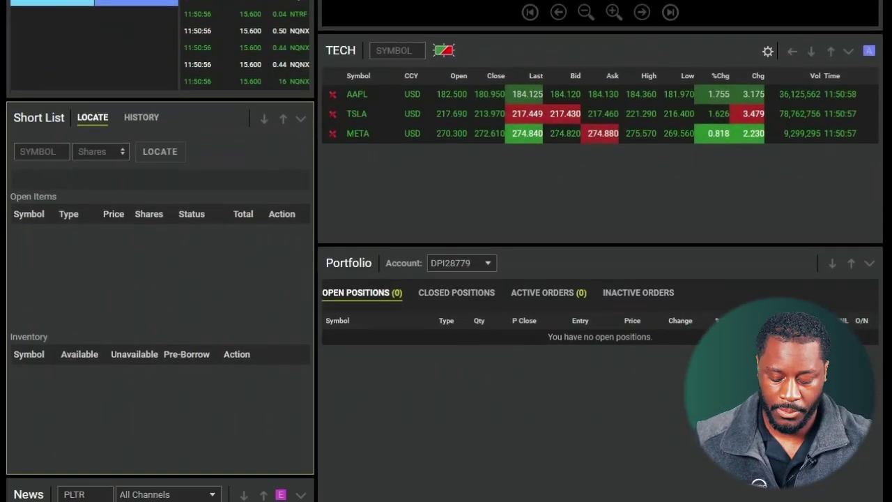
# Request a locate for 100 shares of PLTR in the Short List.
pyautogui.scroll(-1, 446, 251)
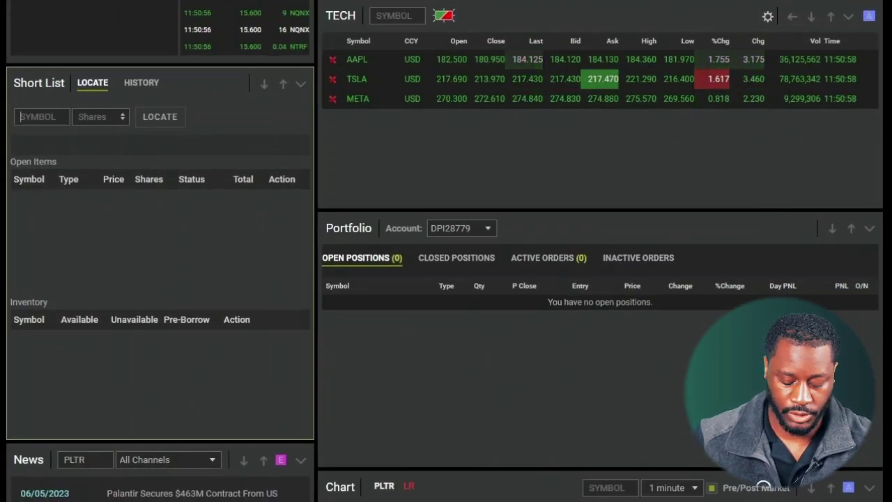
pyautogui.write('PLT')
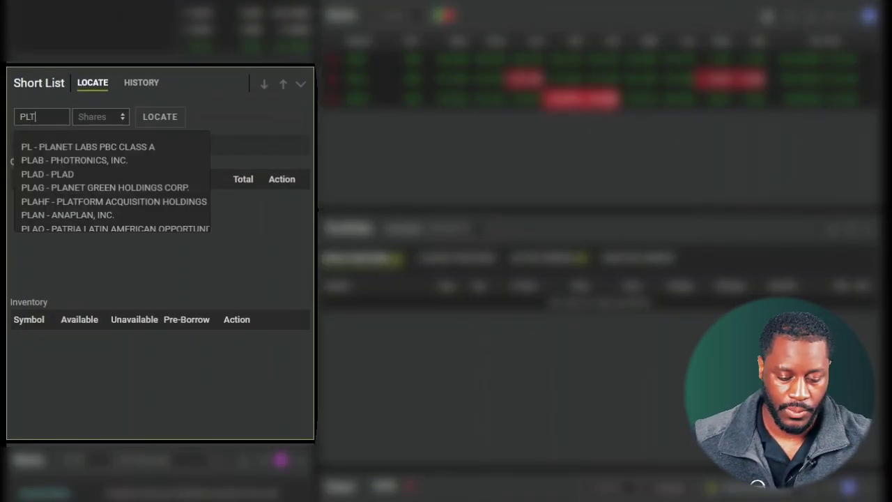
pyautogui.write('R')
pyautogui.click(119, 144)
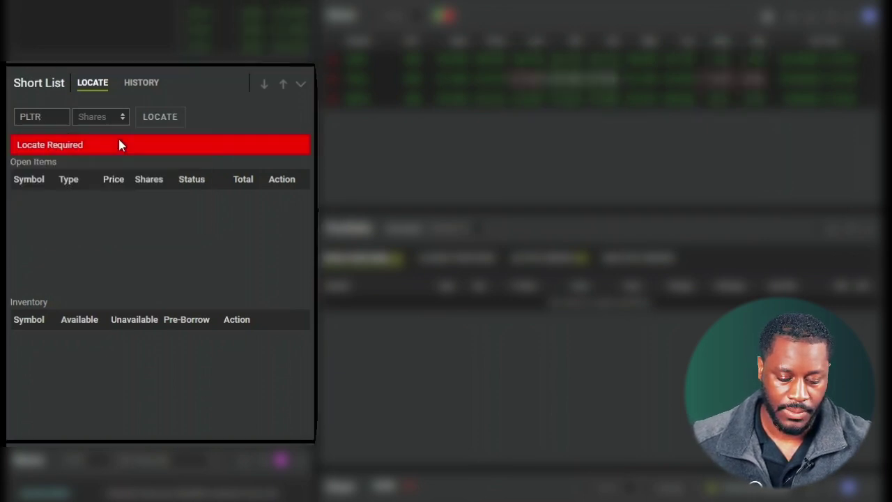
pyautogui.write('100')
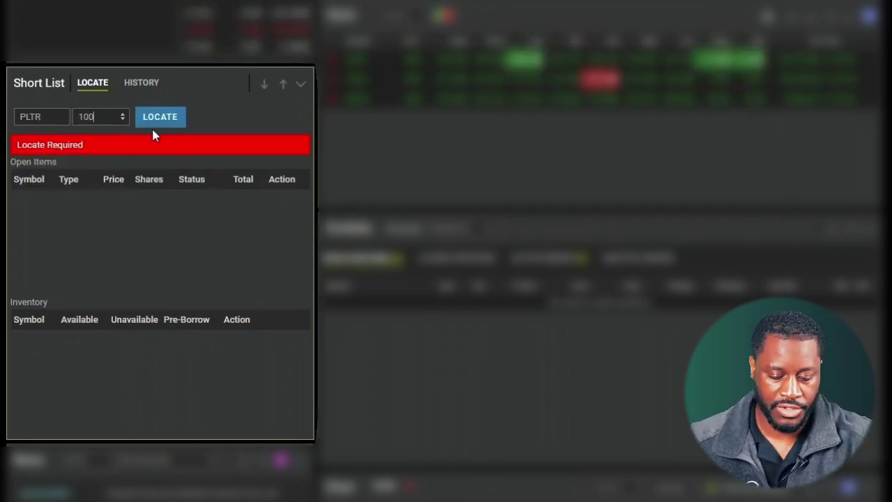
pyautogui.click(179, 120)
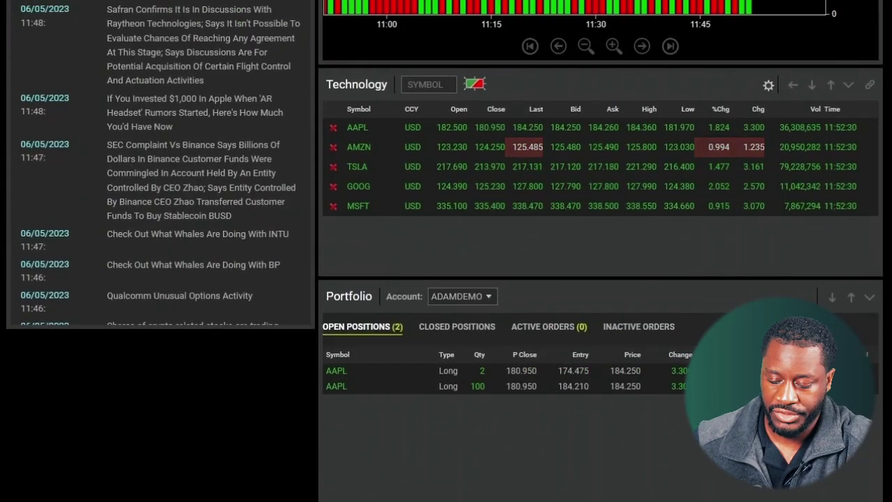
# Move the Portfolio window up past the Technology watchlist and both charts, directly under the order ticket.
pyautogui.click(849, 299)
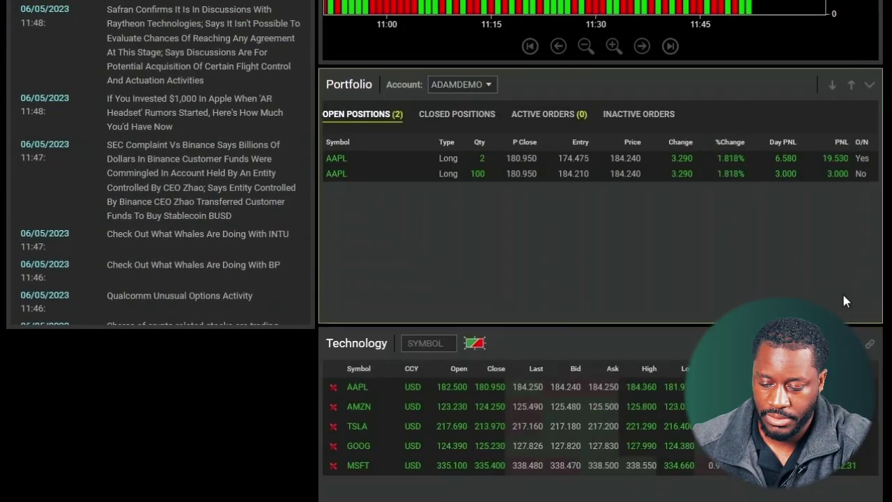
pyautogui.click(850, 84)
pyautogui.scroll(8, 855, 167)
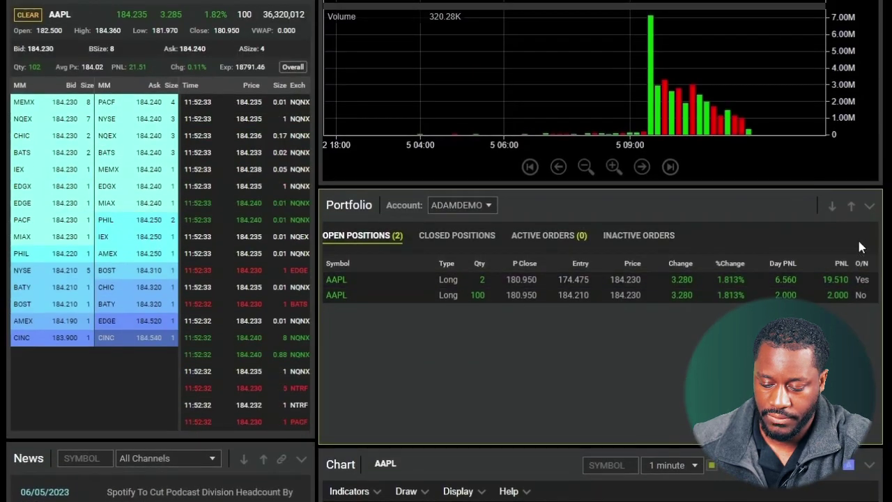
pyautogui.click(850, 206)
pyautogui.scroll(3, 829, 237)
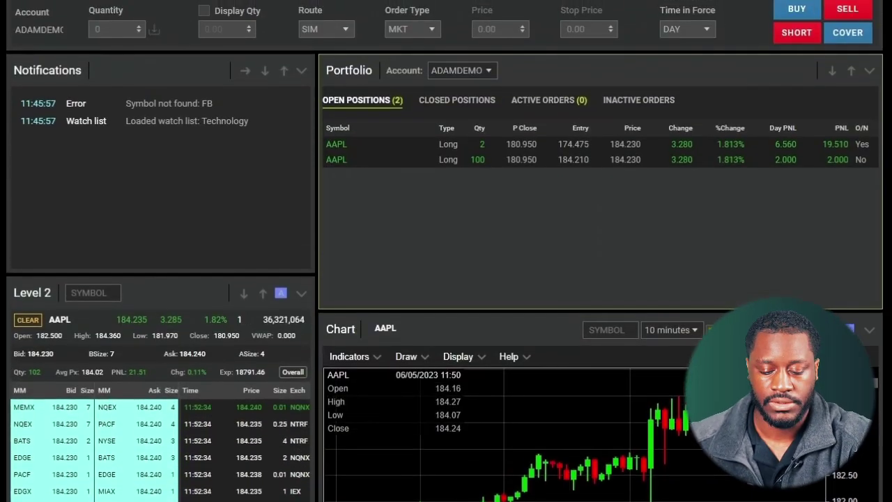
pyautogui.scroll(3, 808, 251)
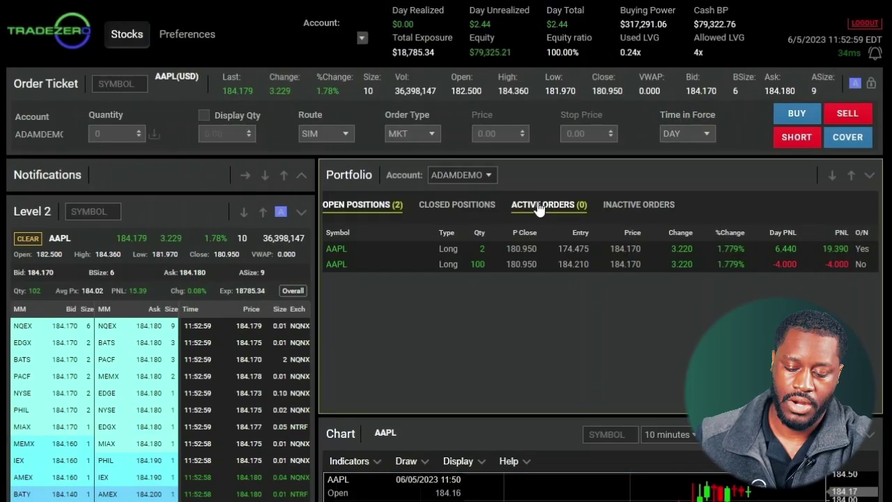
# Show the active orders in the portfolio and load TSLA in the linked Level 2 window.
pyautogui.click(538, 206)
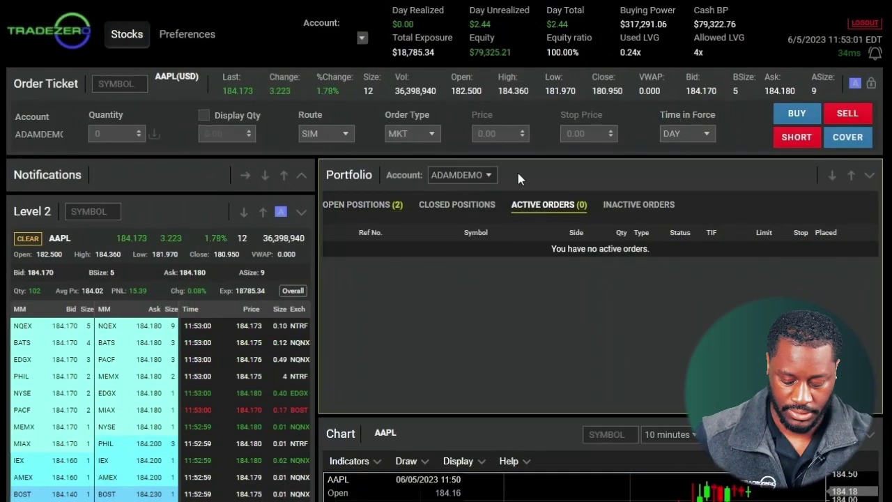
pyautogui.write('TSLA')
pyautogui.press('Return')
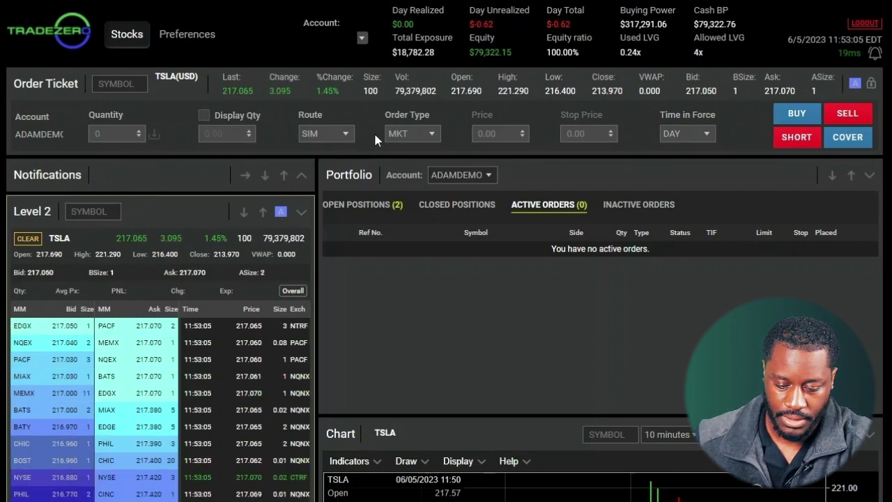
# Buy 100 TSLA shares with a limit order at 217, first filling the price from the Level 2 ask quotes.
pyautogui.click(408, 133)
pyautogui.click(410, 159)
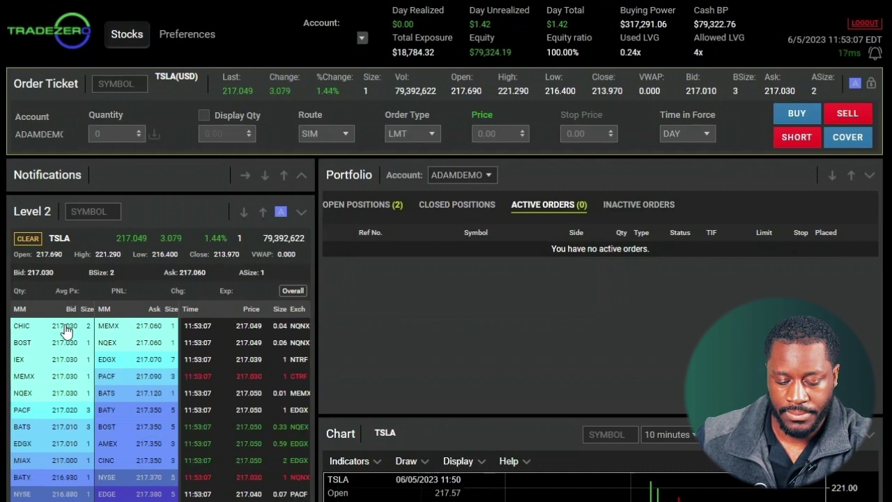
pyautogui.click(148, 331)
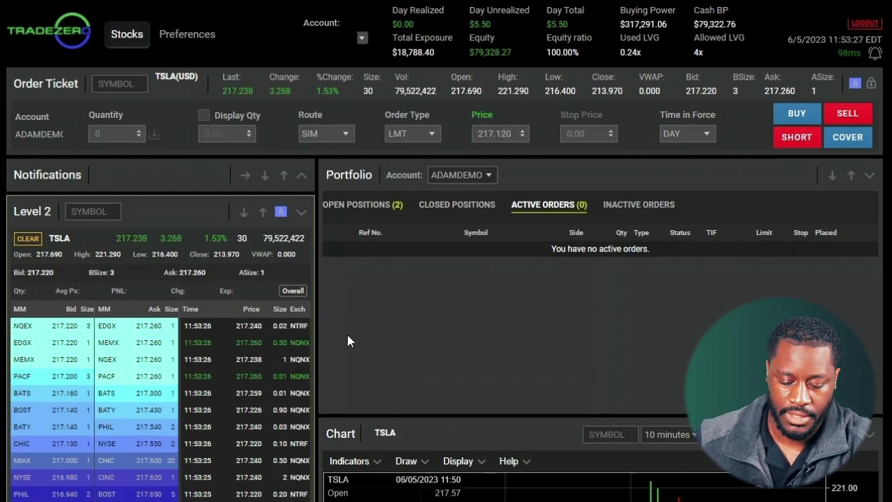
pyautogui.click(154, 330)
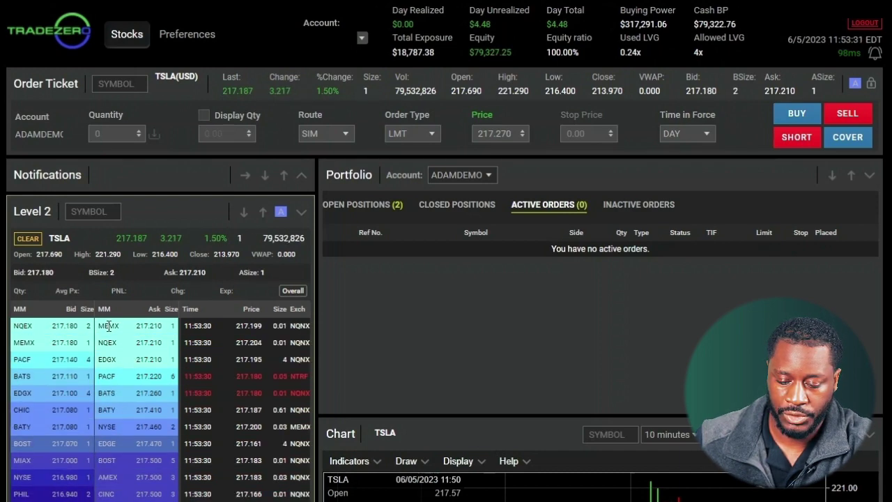
pyautogui.click(515, 134)
pyautogui.moveTo(516, 133); pyautogui.dragTo(478, 134)
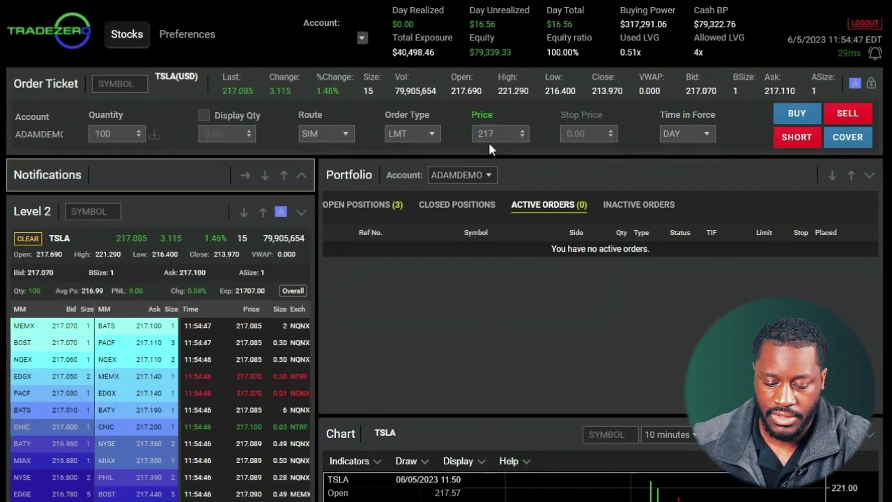
# Place another limit buy order for 100 TSLA shares at a price of 200.
pyautogui.moveTo(509, 134); pyautogui.dragTo(444, 131)
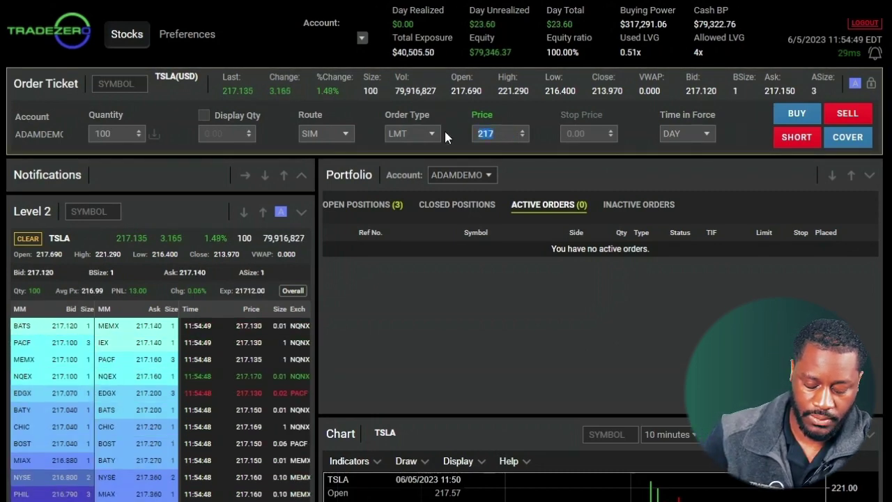
pyautogui.write('200')
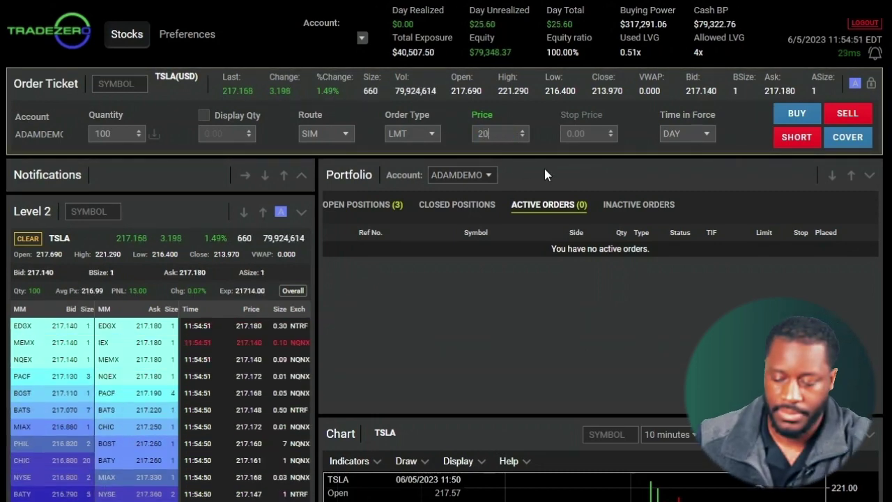
pyautogui.click(797, 115)
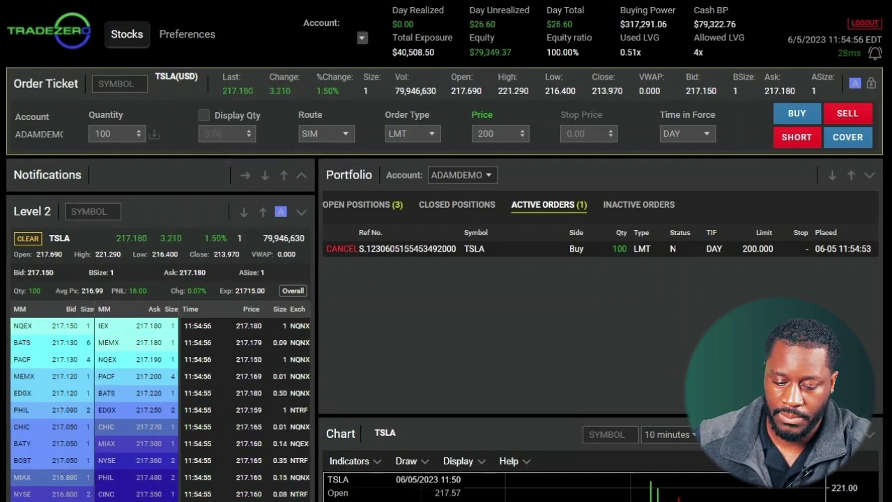
# Expand the notifications and cancel the active TSLA limit buy order.
pyautogui.click(301, 175)
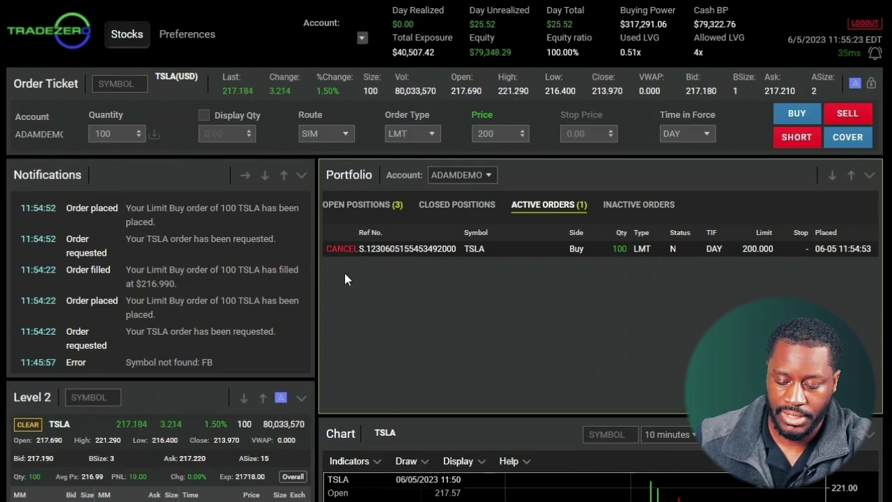
pyautogui.click(346, 251)
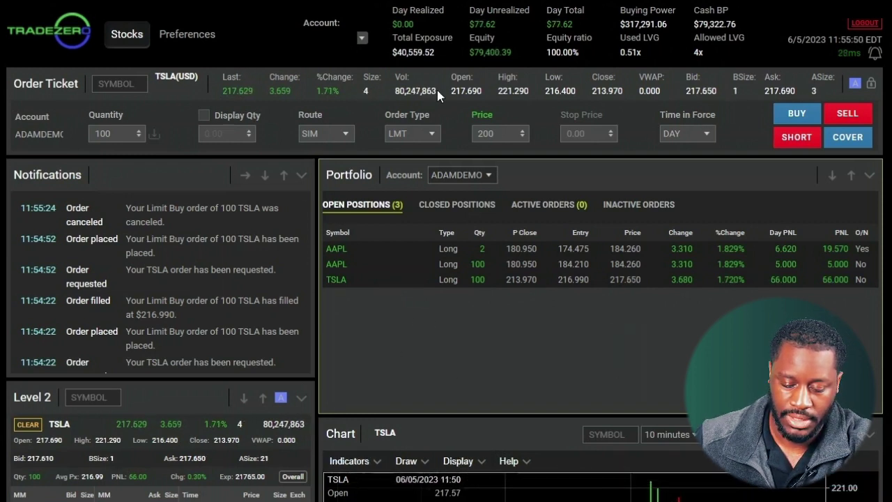
# Load AAPL from the 100-share open position and sell all 100 shares with a market order.
pyautogui.click(338, 264)
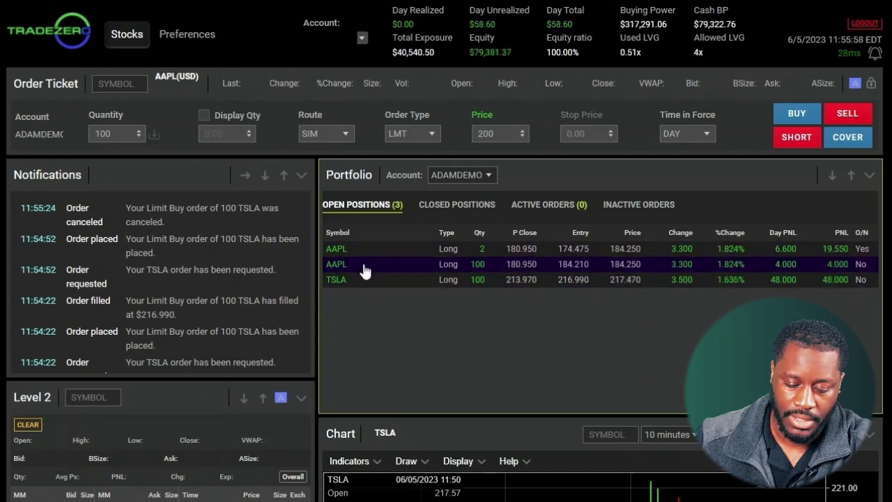
pyautogui.scroll(-1, 431, 354)
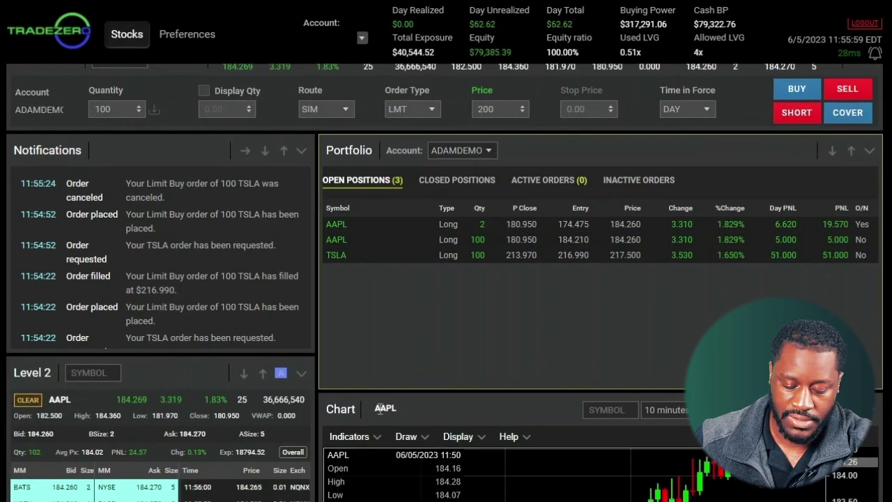
pyautogui.scroll(1, 358, 437)
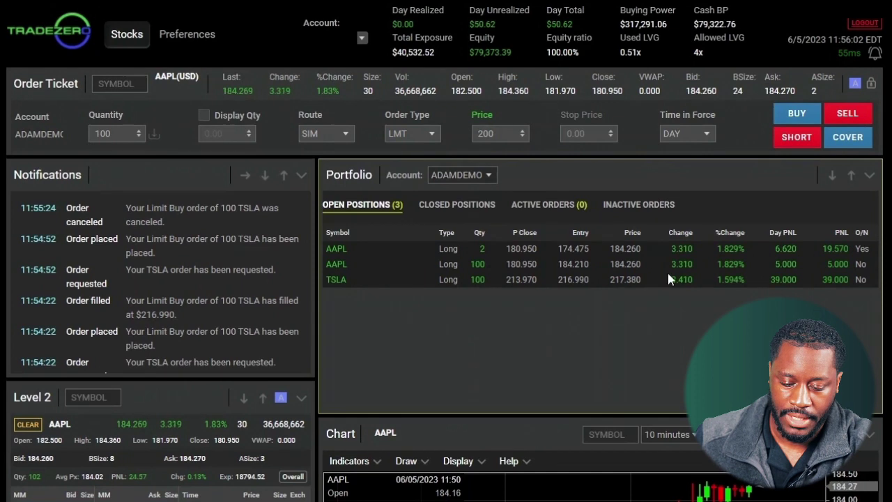
pyautogui.click(432, 135)
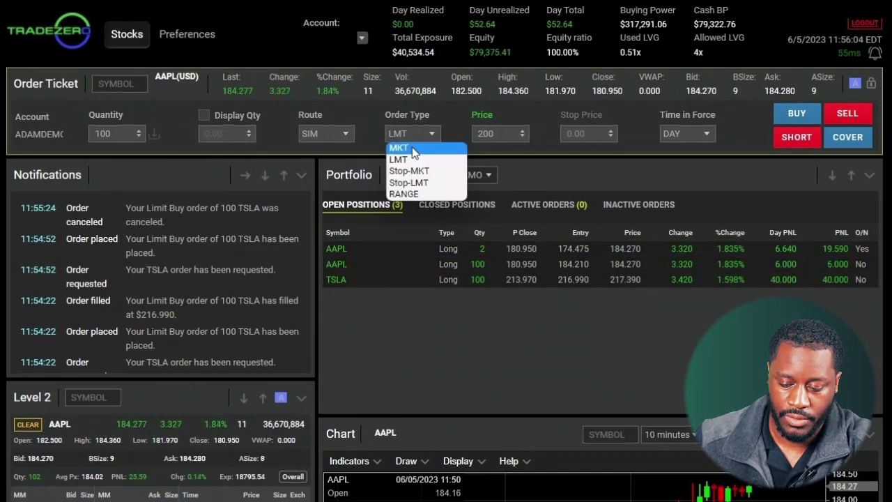
pyautogui.click(422, 147)
pyautogui.click(89, 130)
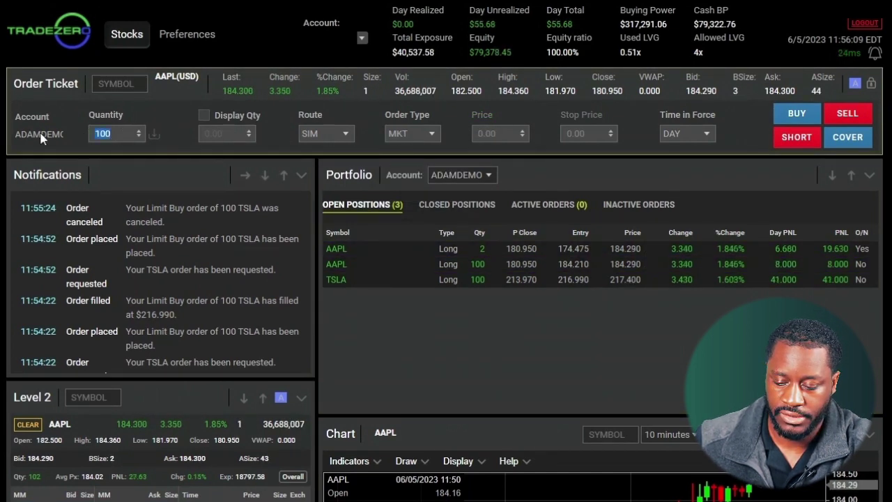
pyautogui.click(851, 118)
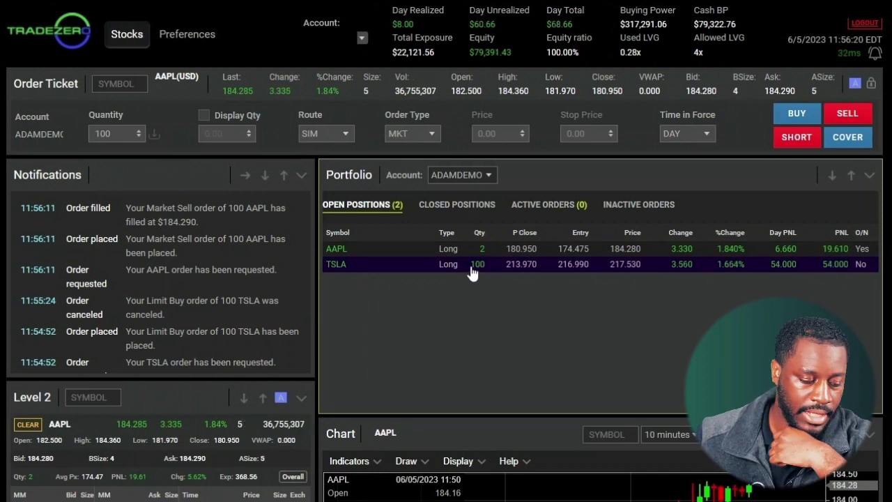
# Review the inactive orders and the profit of the closed AAPL position in the portfolio.
pyautogui.click(638, 204)
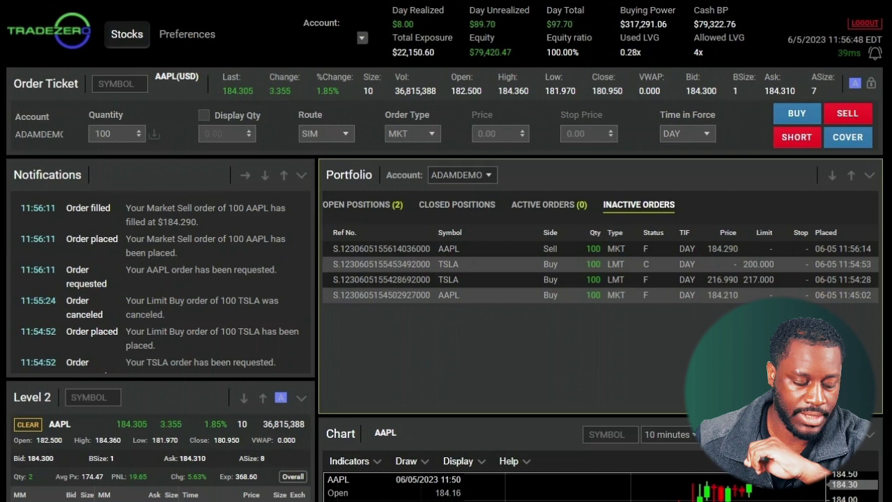
pyautogui.click(457, 204)
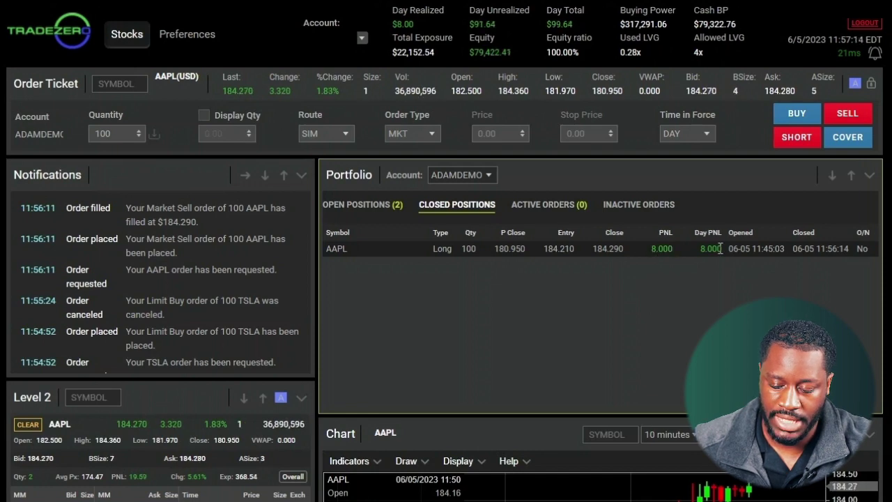
pyautogui.moveTo(719, 250); pyautogui.dragTo(650, 249)
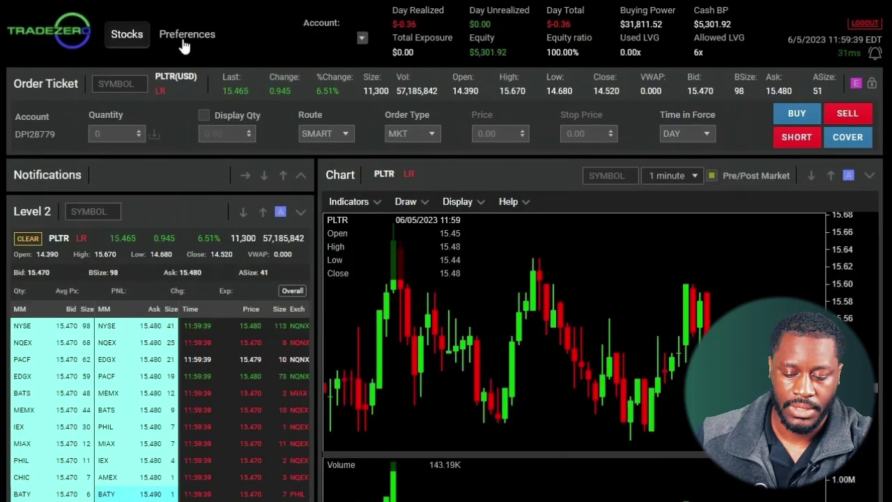
# Look through the preference pages and examine the Price Type options in the account settings.
pyautogui.click(184, 38)
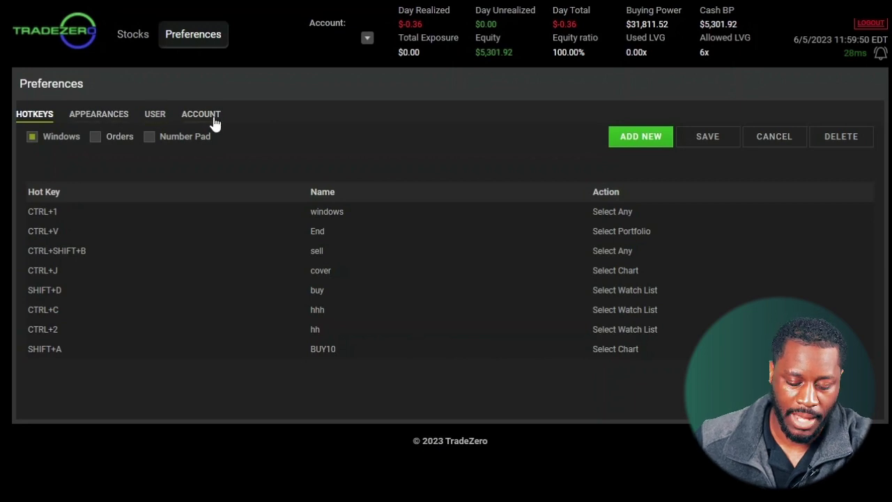
pyautogui.click(89, 117)
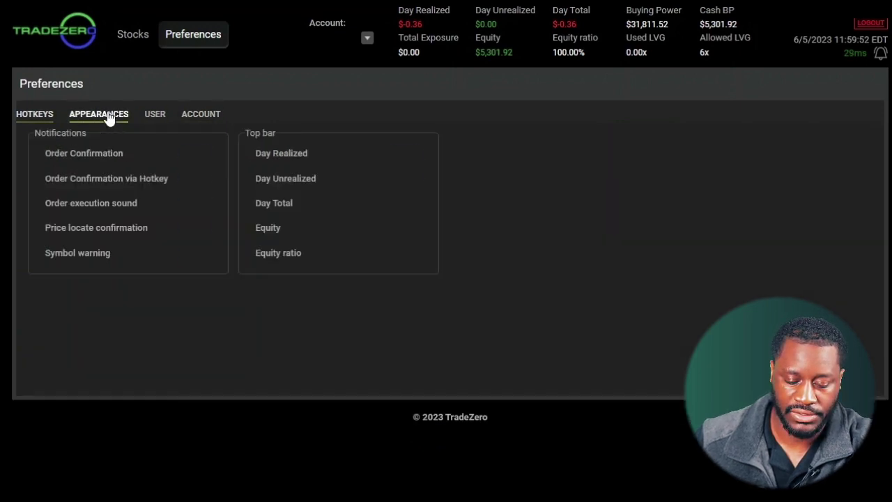
pyautogui.click(156, 119)
pyautogui.click(197, 121)
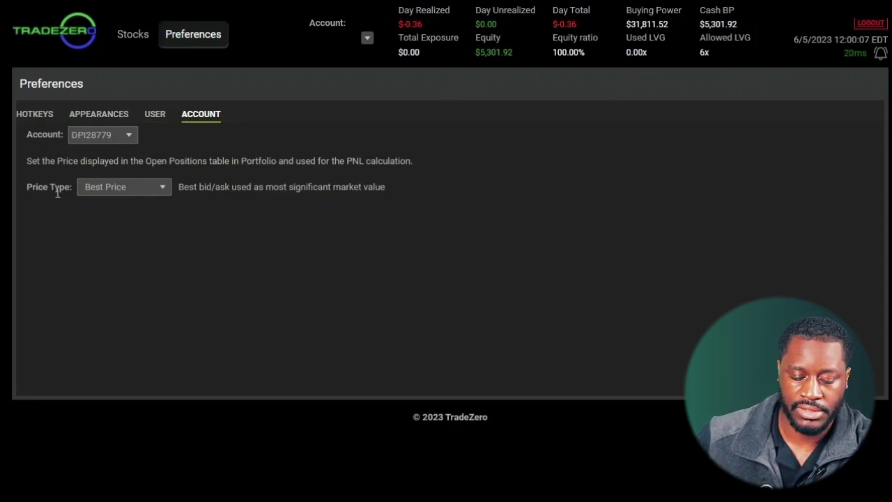
pyautogui.click(114, 183)
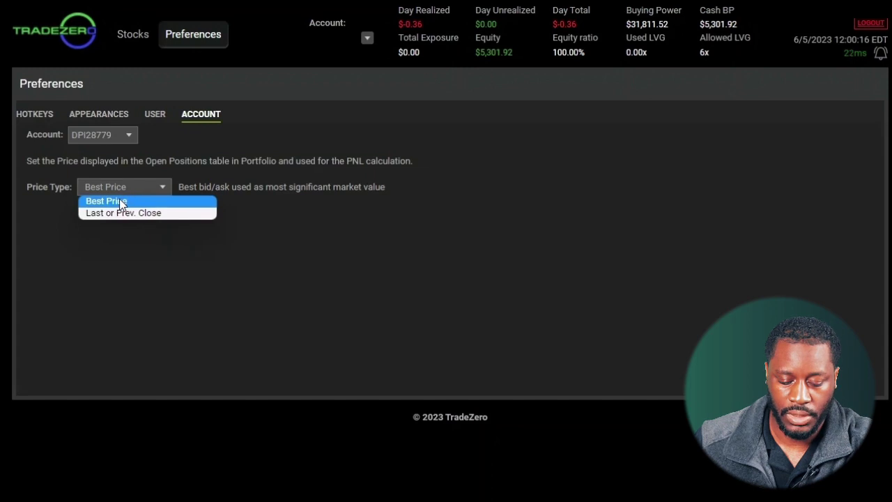
pyautogui.click(132, 227)
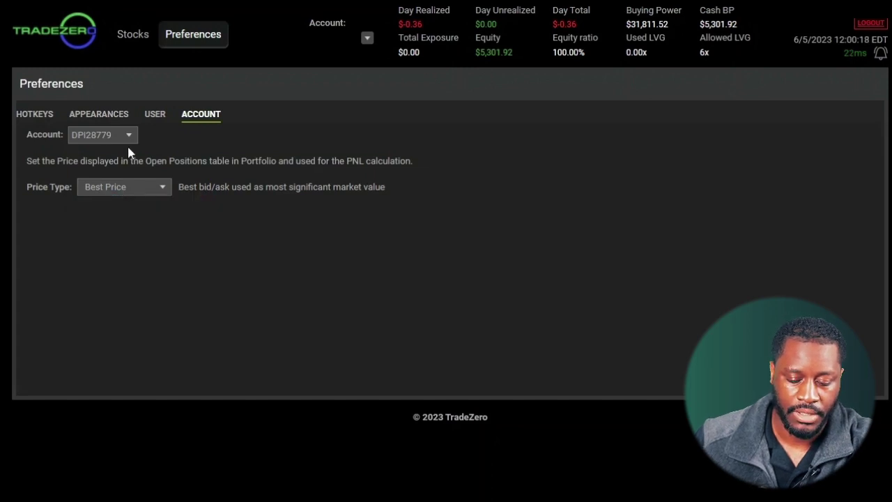
# Check the available interface languages in the user preferences.
pyautogui.click(156, 117)
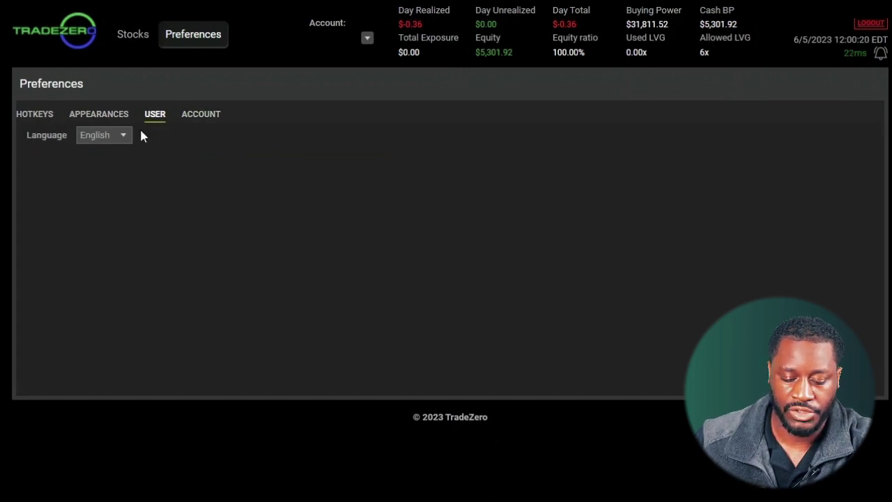
pyautogui.click(105, 136)
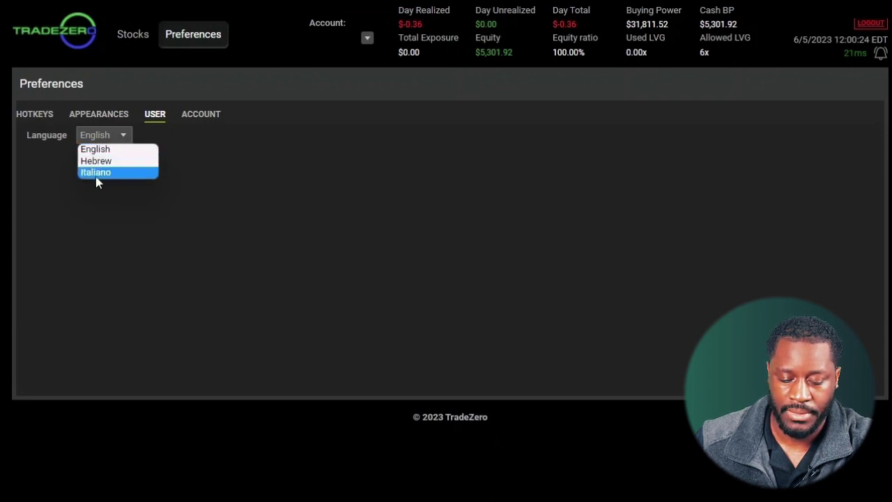
pyautogui.press('Escape')
# Turn off Day Realized, Day Unrealized, Day Total, Equity and Equity ratio for the top bar in the appearance preferences.
pyautogui.click(109, 122)
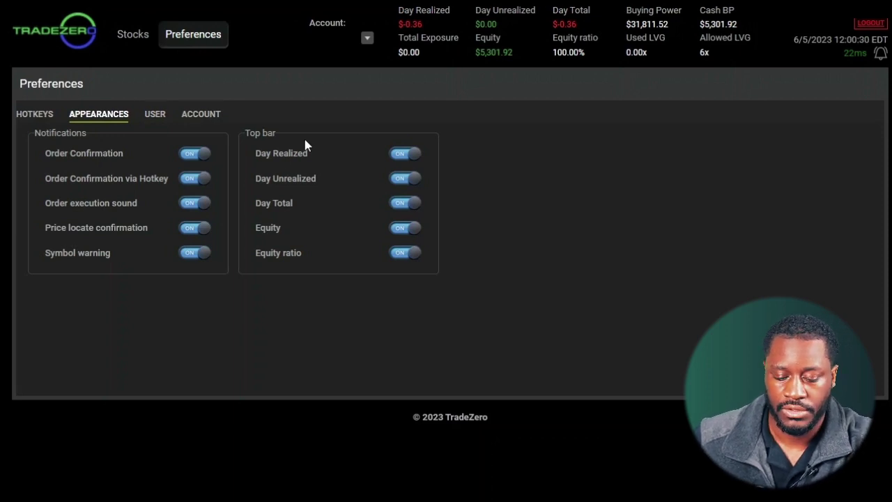
pyautogui.click(409, 157)
pyautogui.click(407, 180)
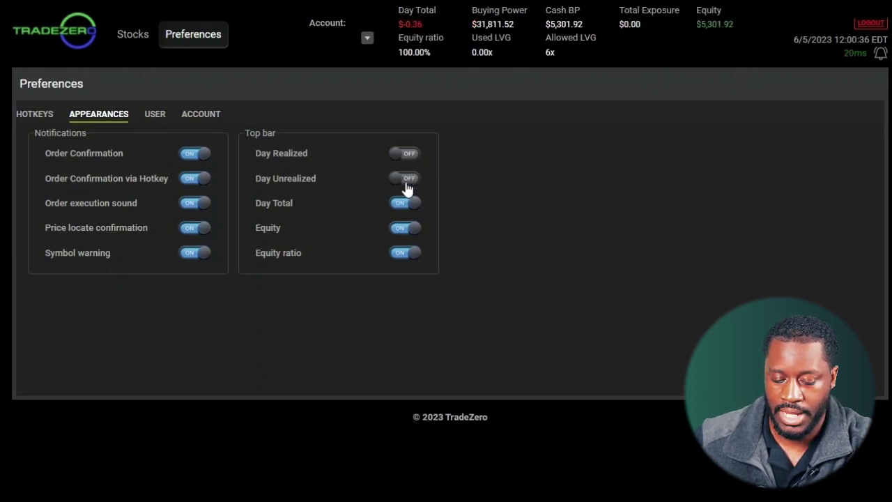
pyautogui.click(406, 204)
pyautogui.click(401, 229)
pyautogui.click(397, 254)
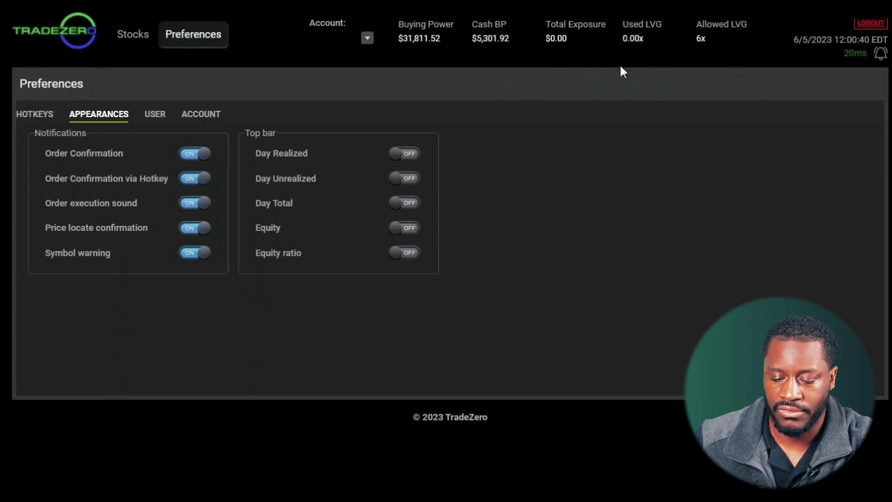
# Turn all five top bar items back on, from Equity ratio up to Day Realized.
pyautogui.click(400, 252)
pyautogui.click(401, 229)
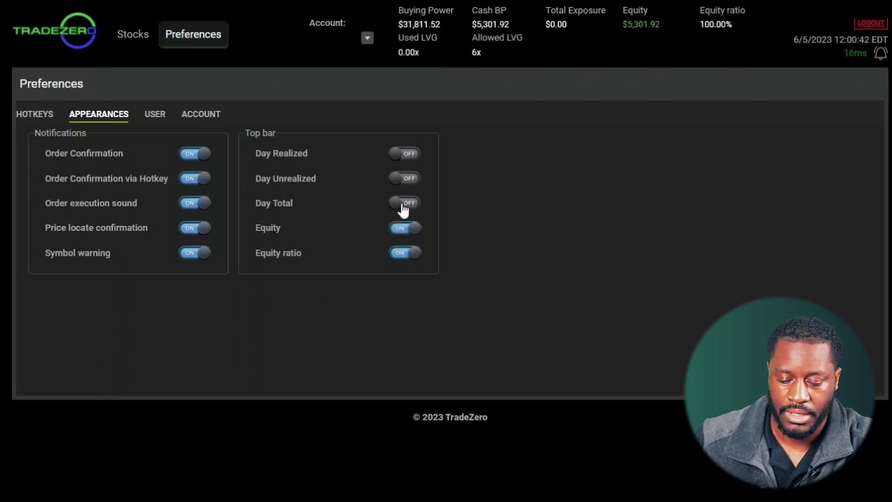
pyautogui.click(404, 203)
pyautogui.click(404, 178)
pyautogui.click(404, 154)
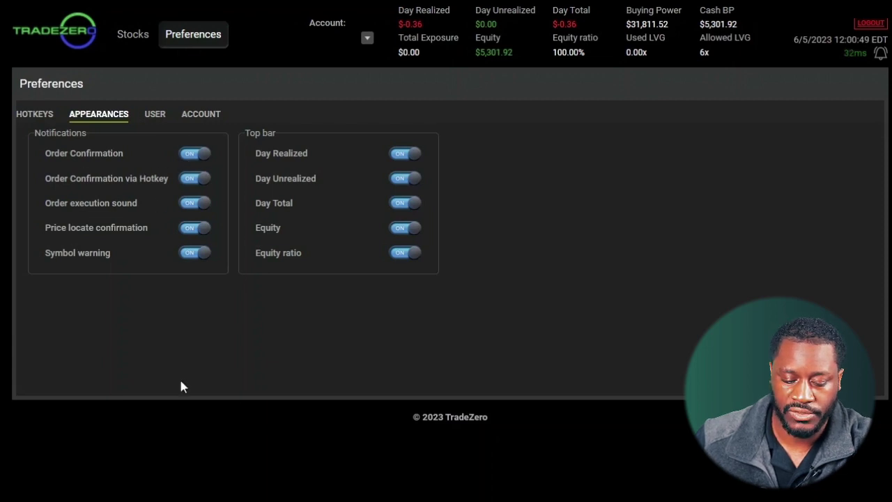
# Switch the Order Confirmation notification off and on again.
pyautogui.click(195, 155)
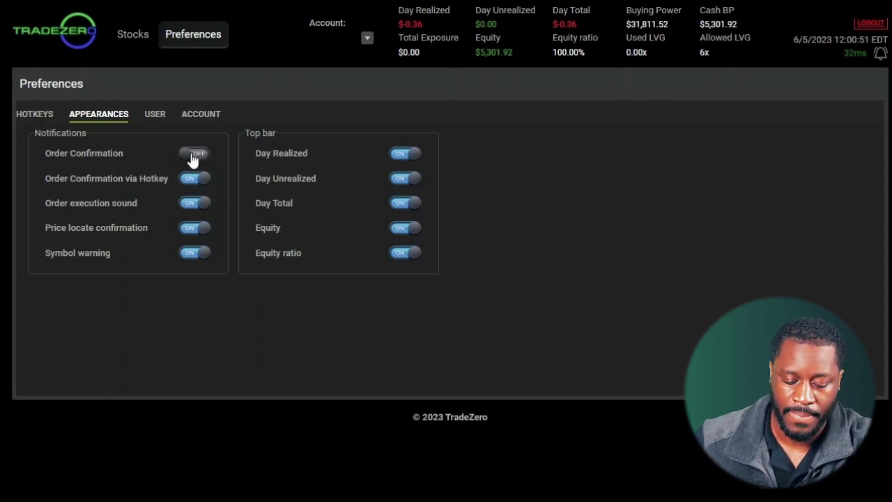
pyautogui.click(195, 154)
pyautogui.click(194, 254)
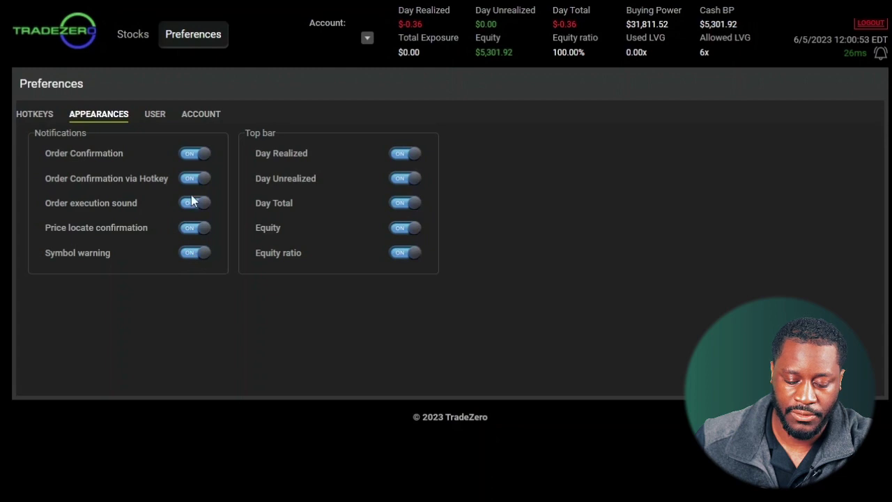
# Display the list of window hotkeys in the preferences.
pyautogui.click(42, 115)
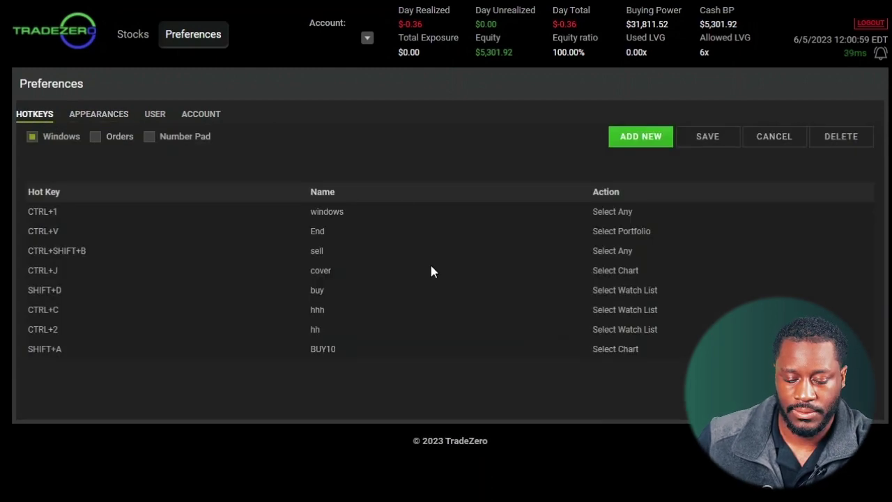